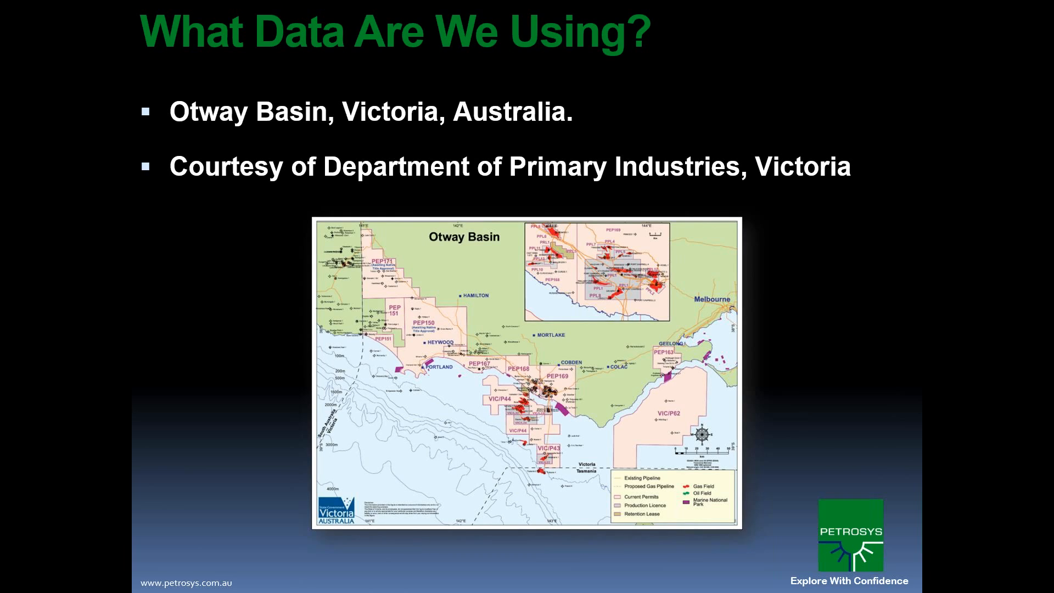
End the slide show, switch to the Otway Basin map in Petrosys and dismiss the system notification.
{"action": "key", "text": "Right"}
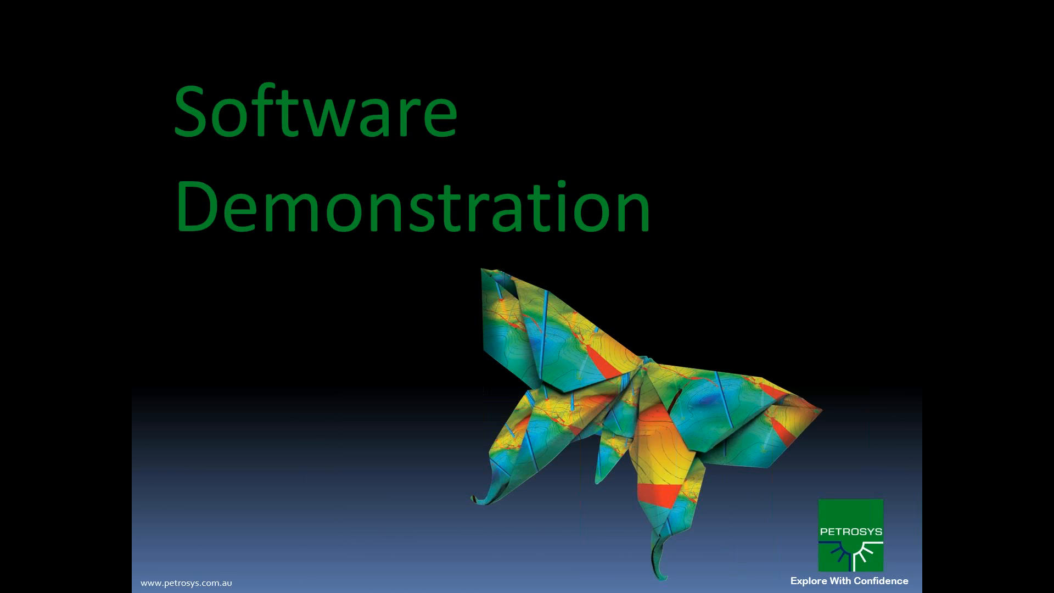
{"action": "key", "text": "Right"}
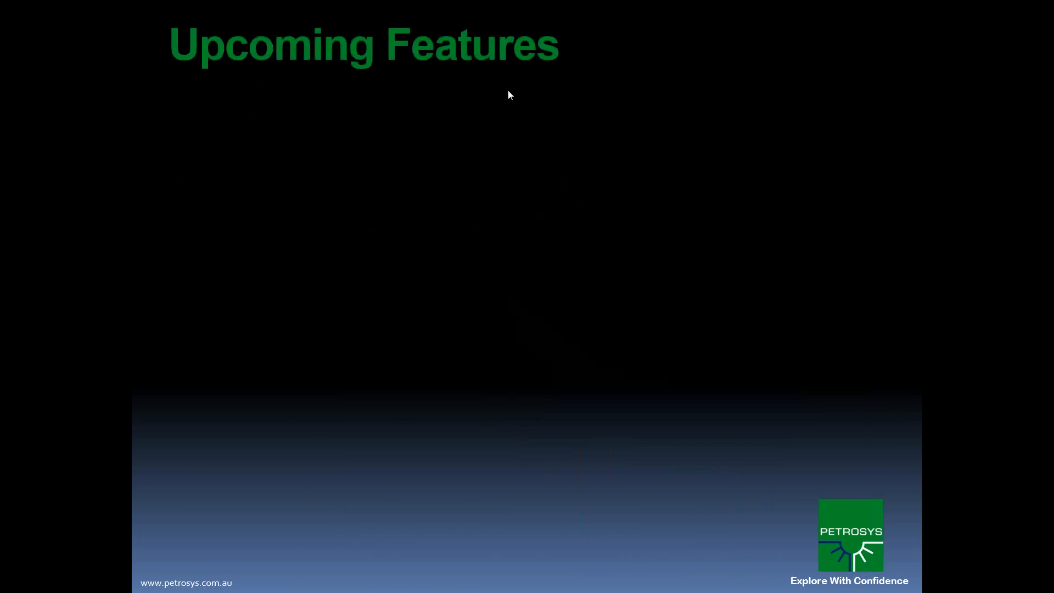
{"action": "key", "text": "Escape"}
{"action": "left_click", "coordinate": [1015, 5]}
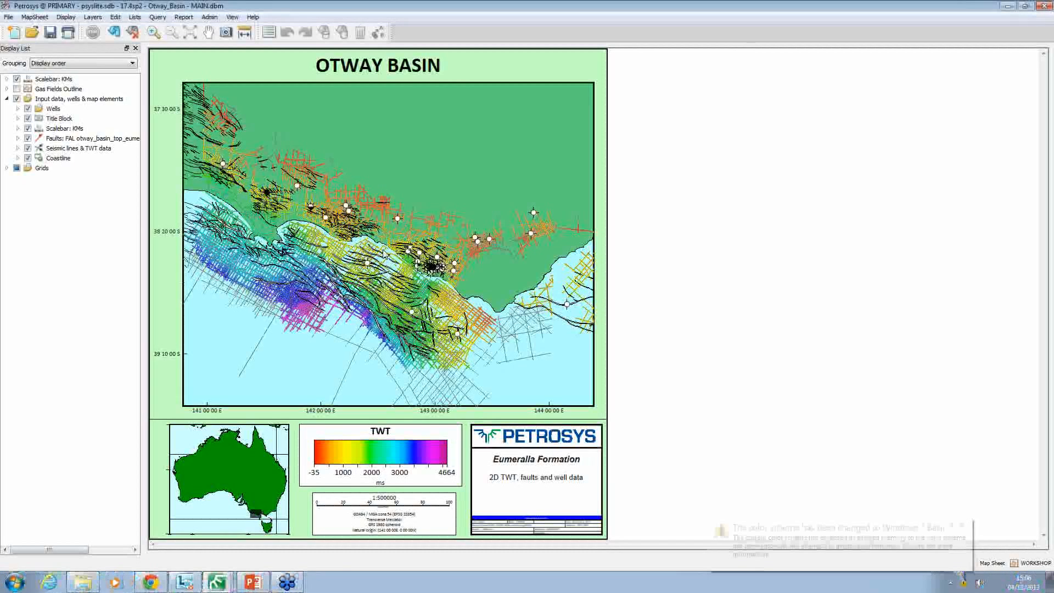
{"action": "left_click", "coordinate": [962, 526]}
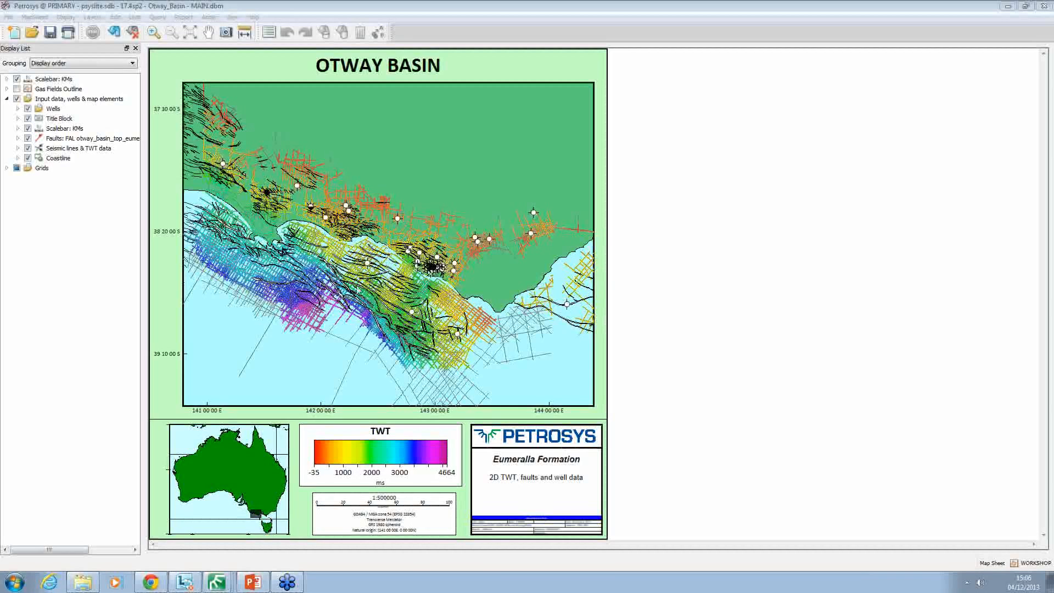
Bring up the Reserves Calculations Workflow and review its TWT grid, velocity model and depth conversion sections.
{"action": "mouse_move", "coordinate": [220, 581]}
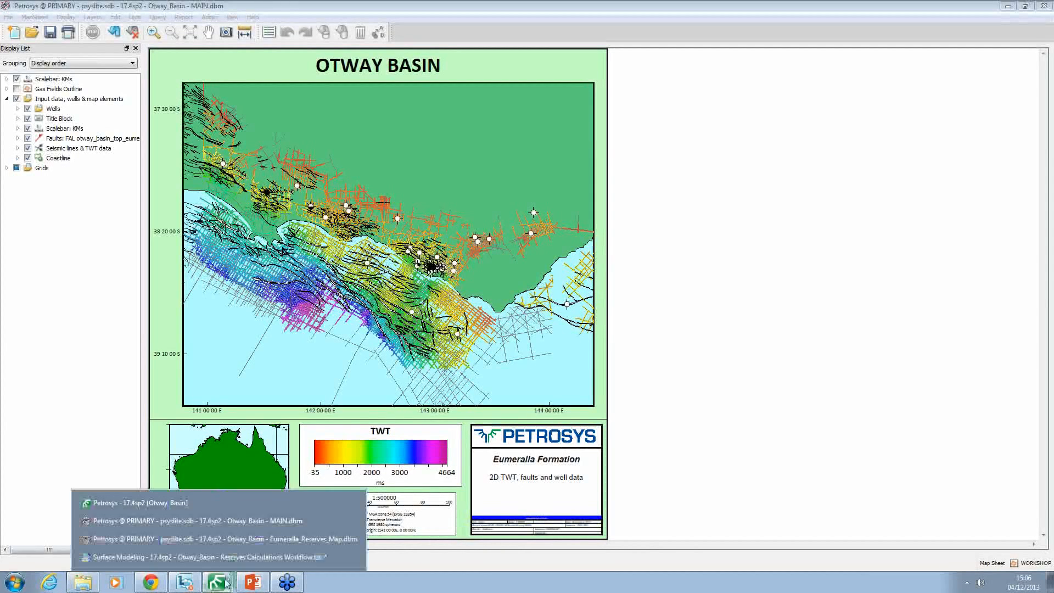
{"action": "left_click", "coordinate": [245, 558]}
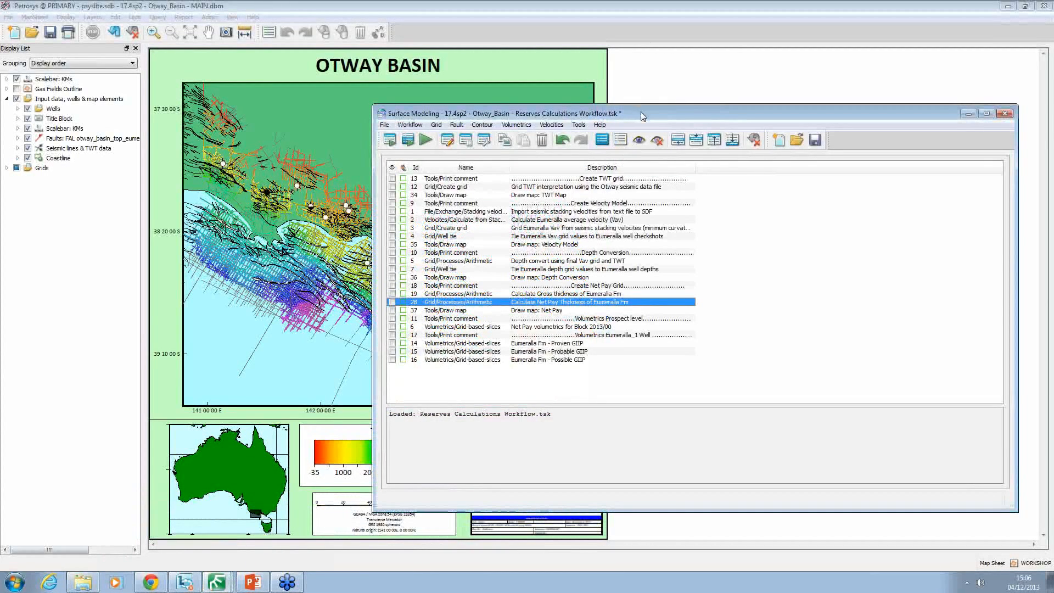
{"action": "left_click_drag", "start_coordinate": [643, 116], "coordinate": [592, 115]}
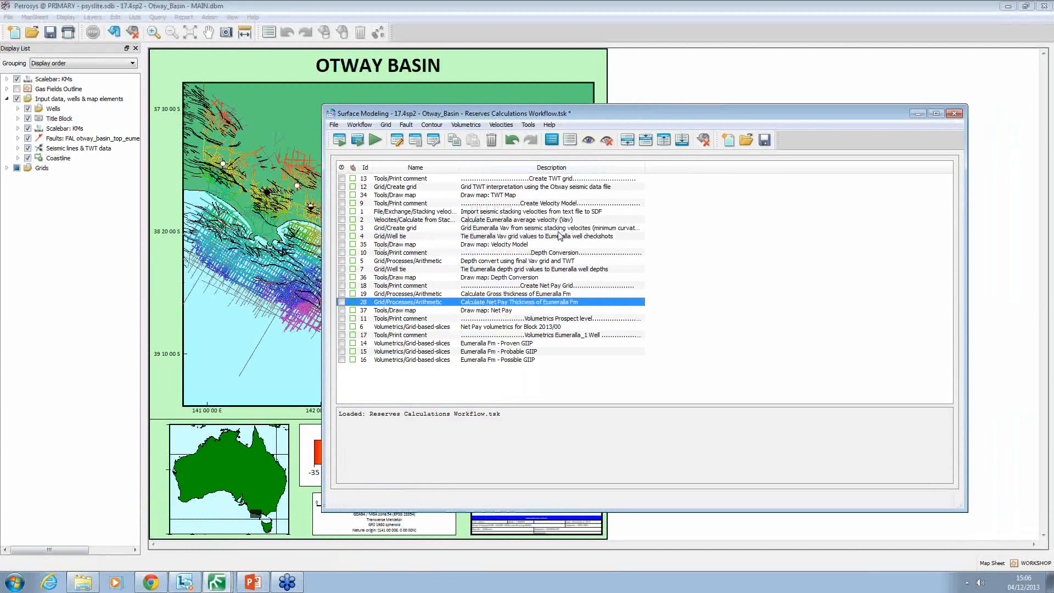
{"action": "left_click", "coordinate": [546, 179]}
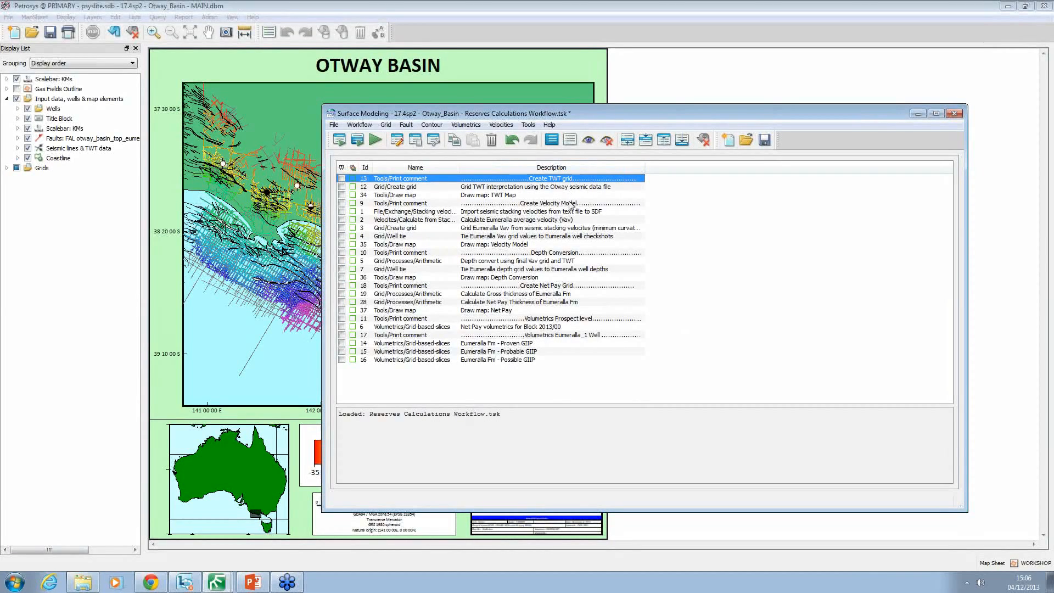
{"action": "left_click", "coordinate": [572, 204], "text": "ctrl"}
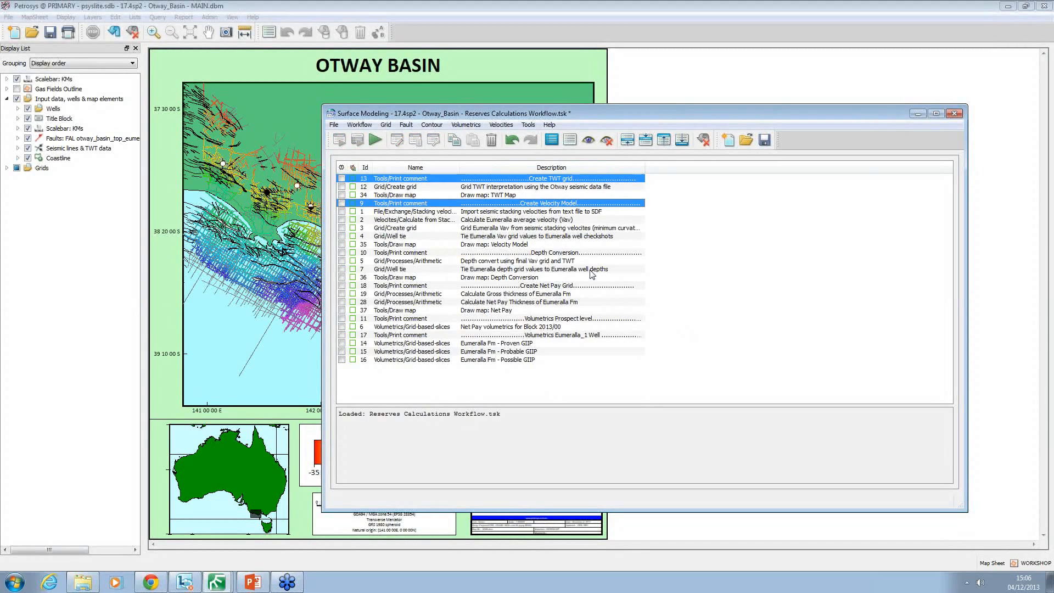
{"action": "left_click", "coordinate": [571, 253], "text": "ctrl"}
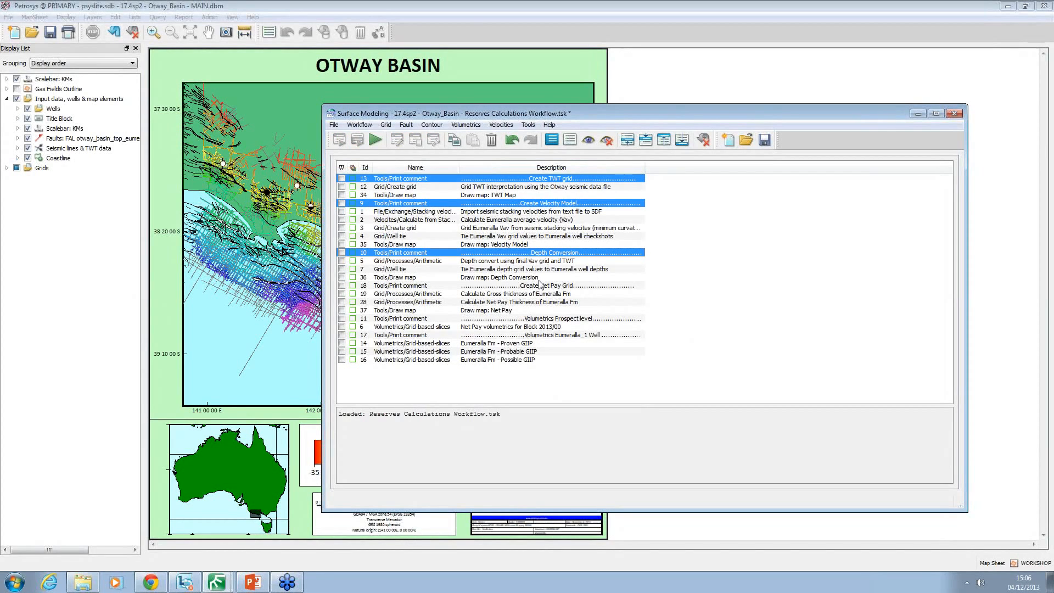
{"action": "left_click", "coordinate": [537, 277]}
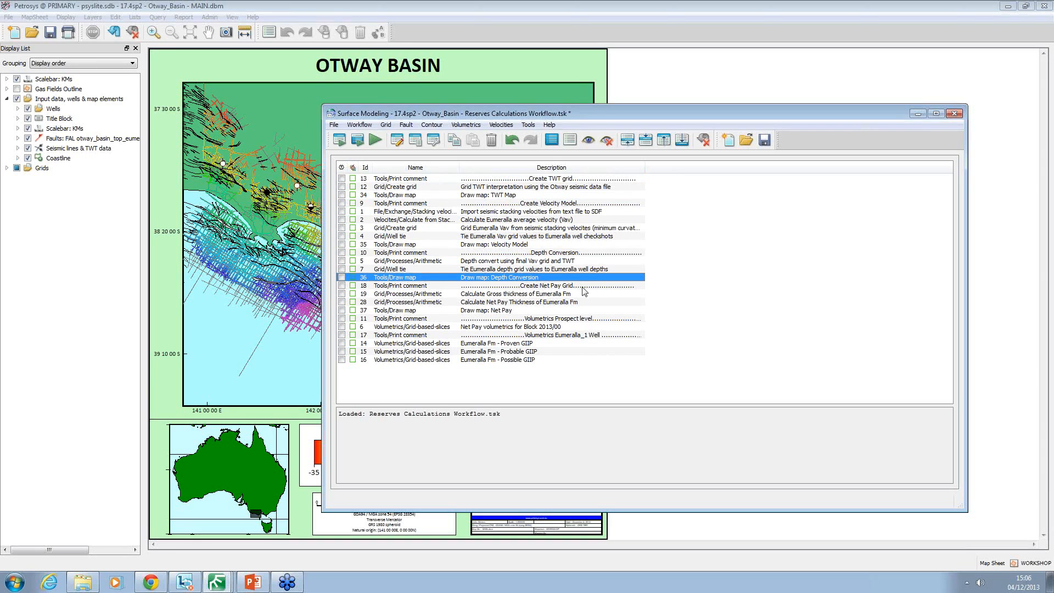
In the MAIN map, hide the input data group and display the Final depth grid with the Gas Fields Outline.
{"action": "left_click", "coordinate": [522, 34]}
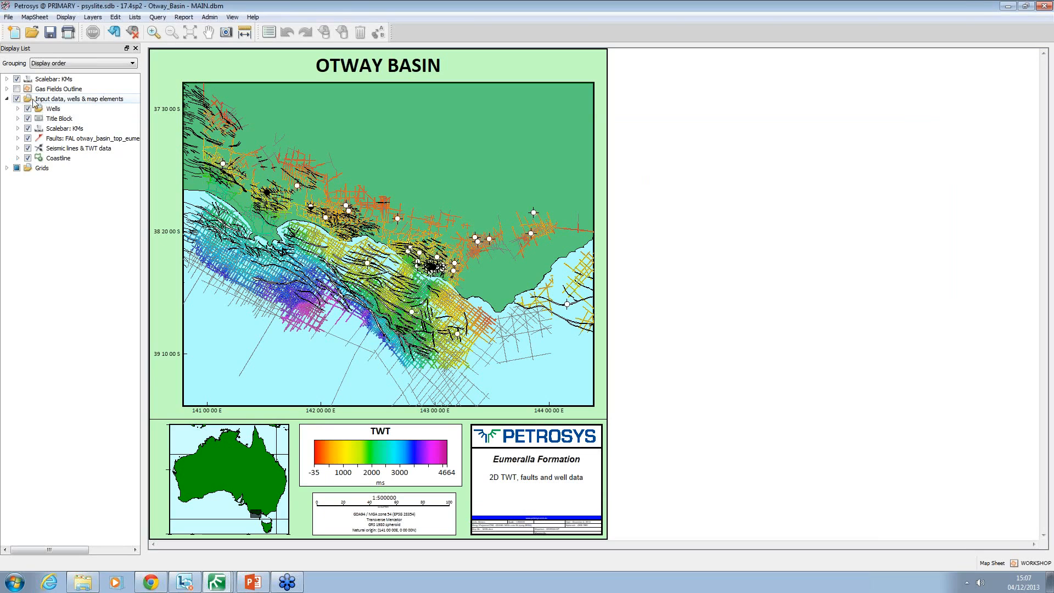
{"action": "left_click", "coordinate": [16, 99]}
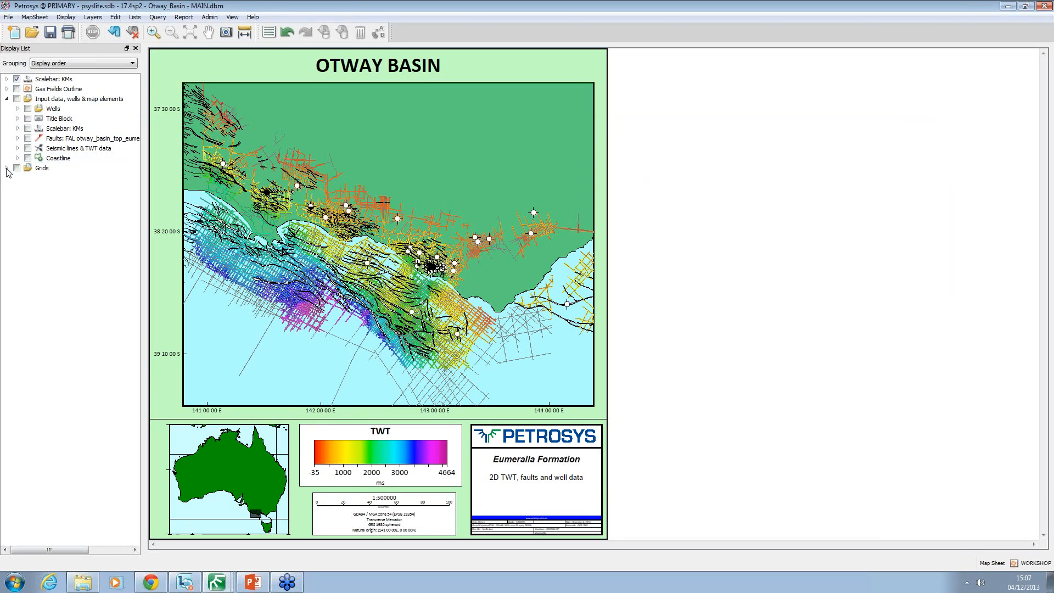
{"action": "left_click", "coordinate": [7, 168]}
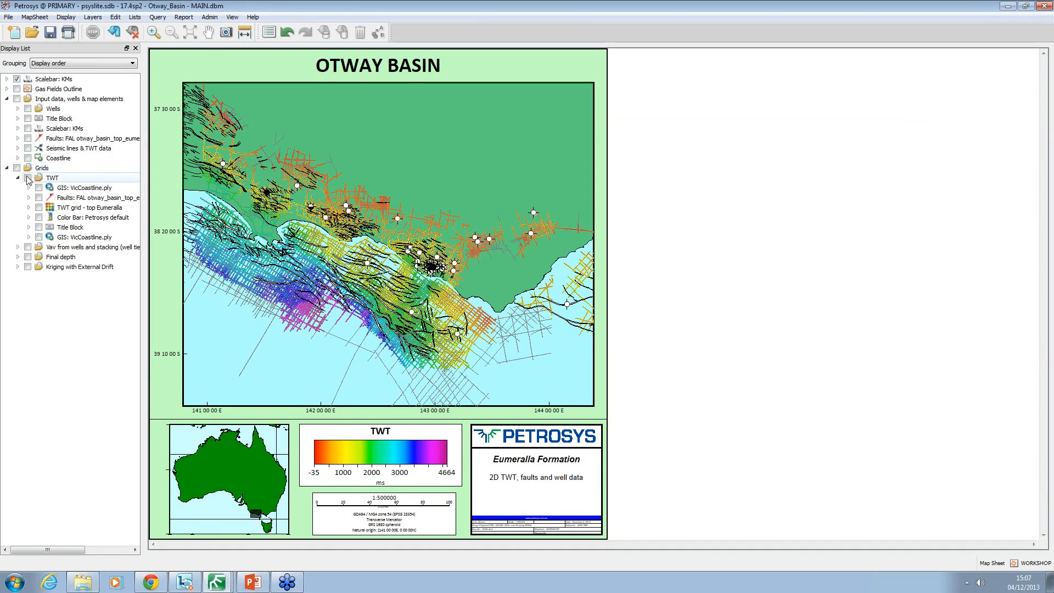
{"action": "left_click", "coordinate": [28, 257]}
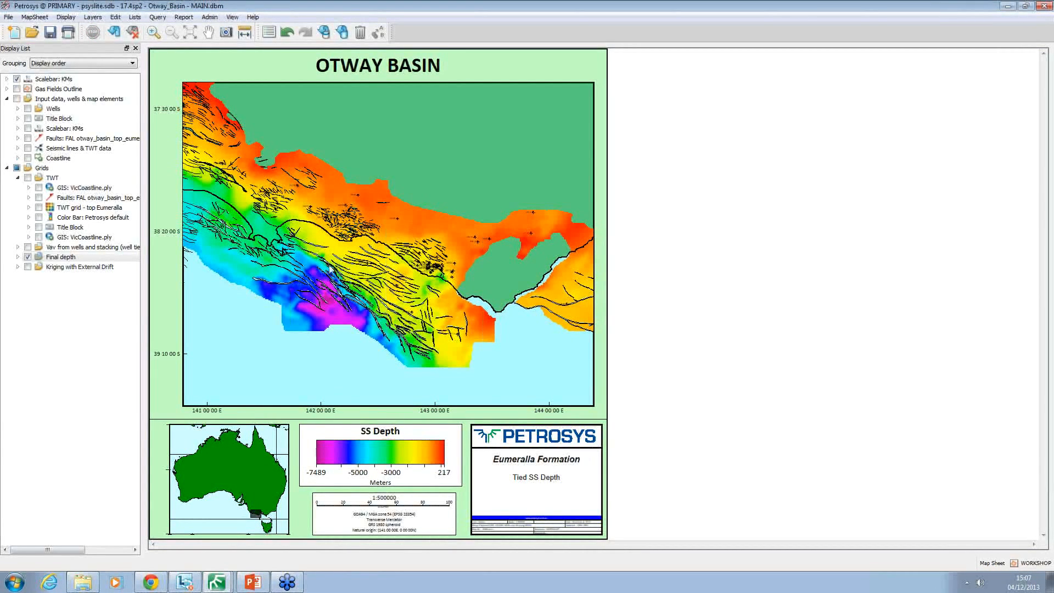
{"action": "left_click", "coordinate": [17, 88]}
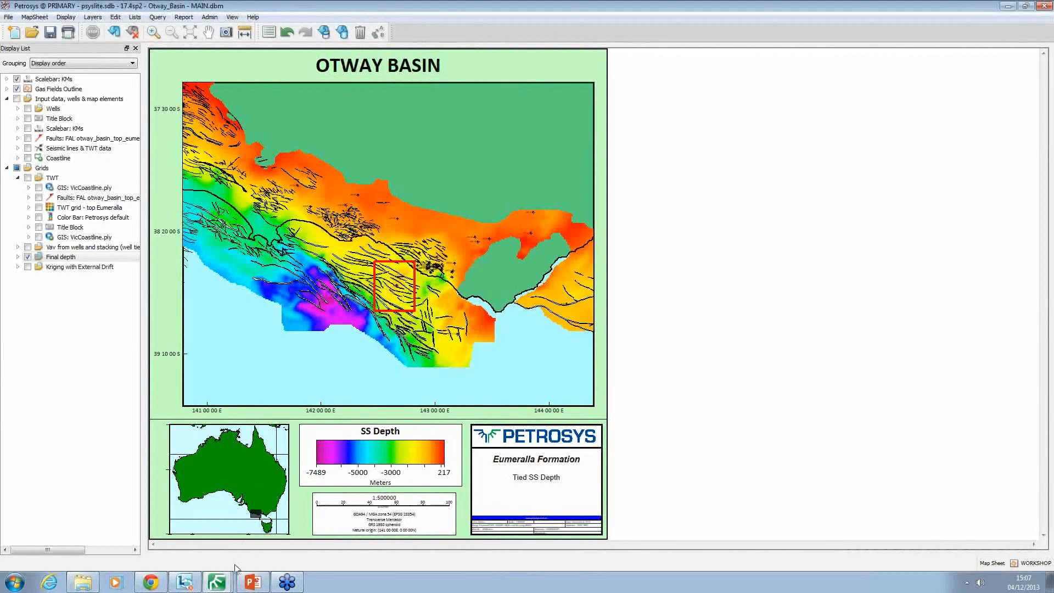
Open the Eumeralla_Reserves_Map window and place the workflow window beside its map, with the Create Net Pay Grid section selected.
{"action": "left_click", "coordinate": [217, 581]}
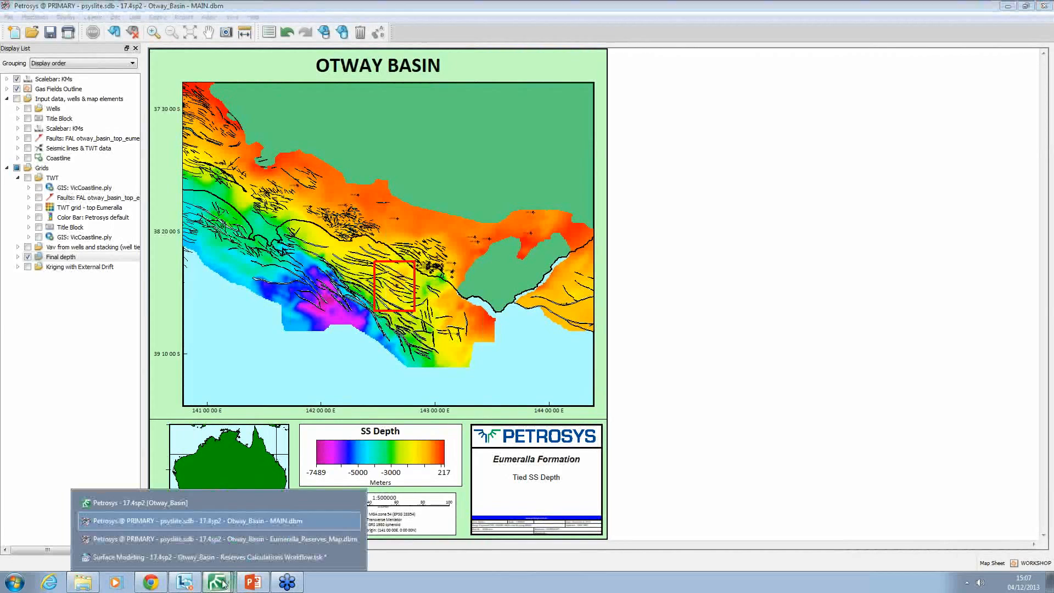
{"action": "left_click", "coordinate": [220, 539]}
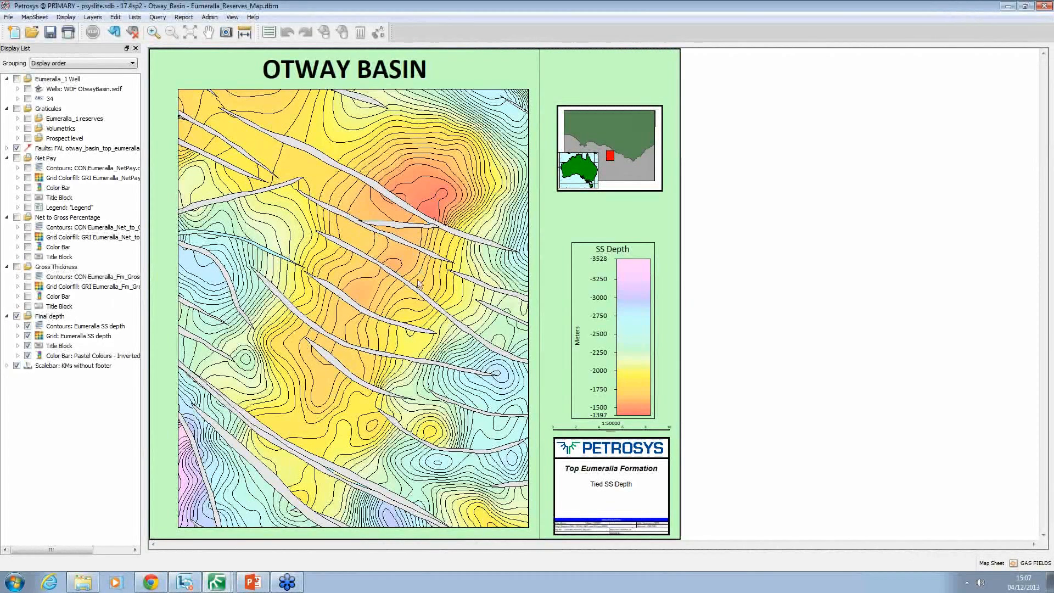
{"action": "mouse_move", "coordinate": [223, 586]}
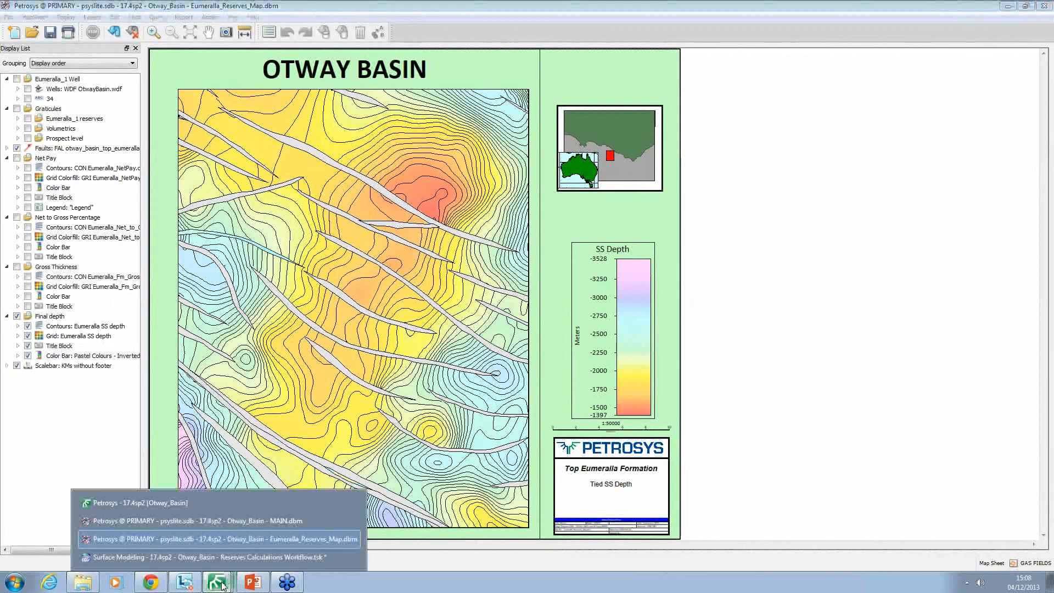
{"action": "left_click", "coordinate": [219, 556]}
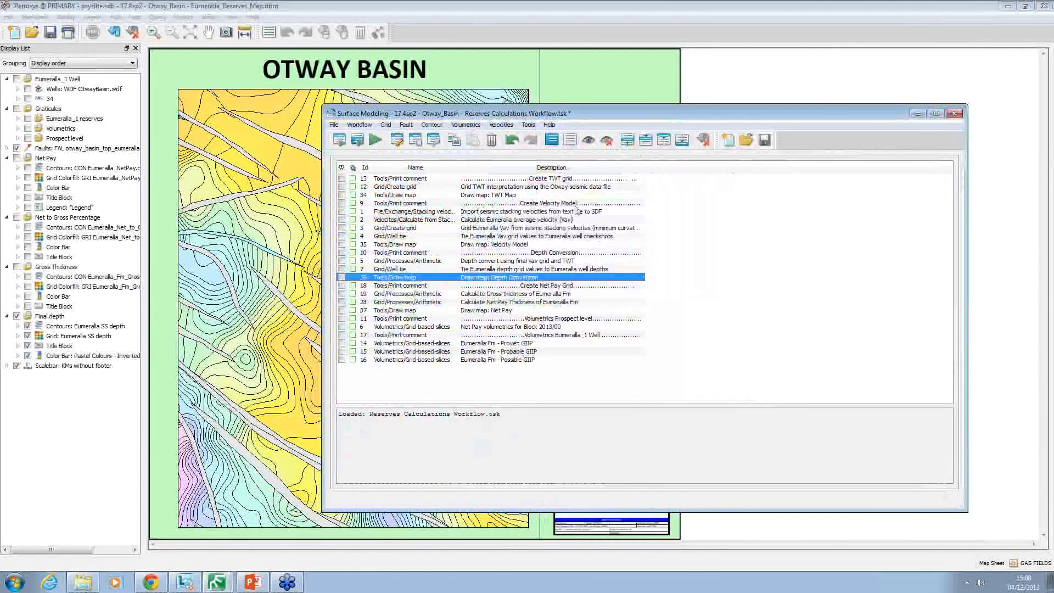
{"action": "left_click", "coordinate": [561, 286]}
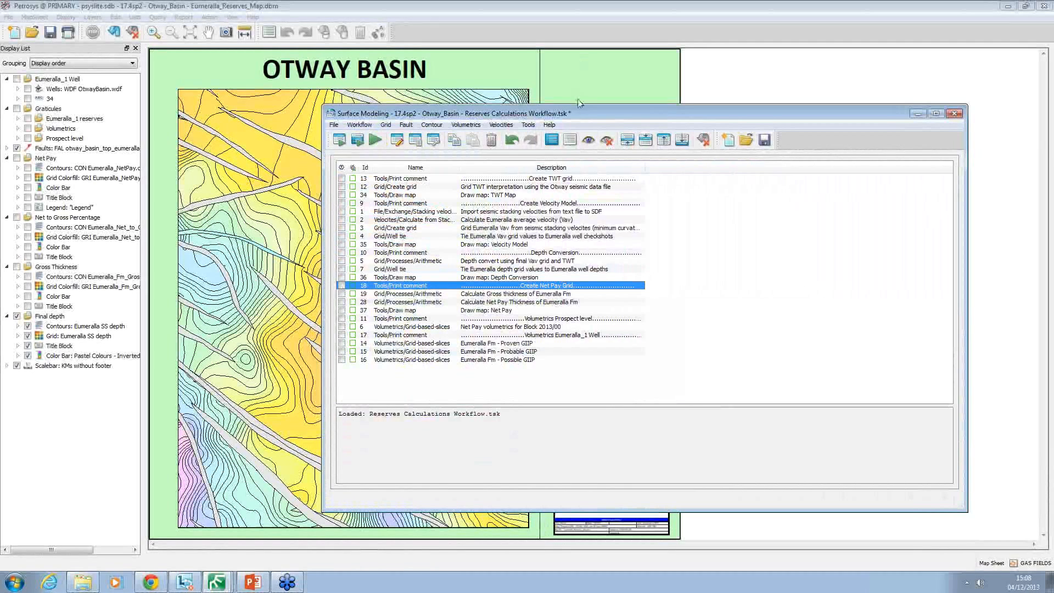
{"action": "left_click_drag", "start_coordinate": [583, 114], "coordinate": [808, 118]}
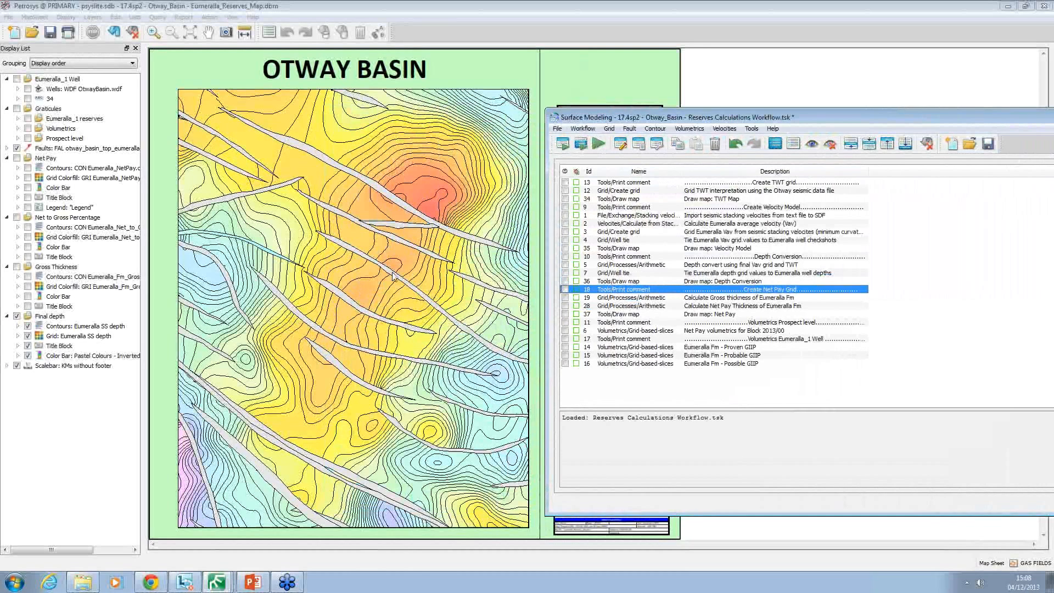
Examine the formula of the Calculate Gross thickness of Eumeralla Fm task, leaving the task unchanged.
{"action": "left_click", "coordinate": [709, 298]}
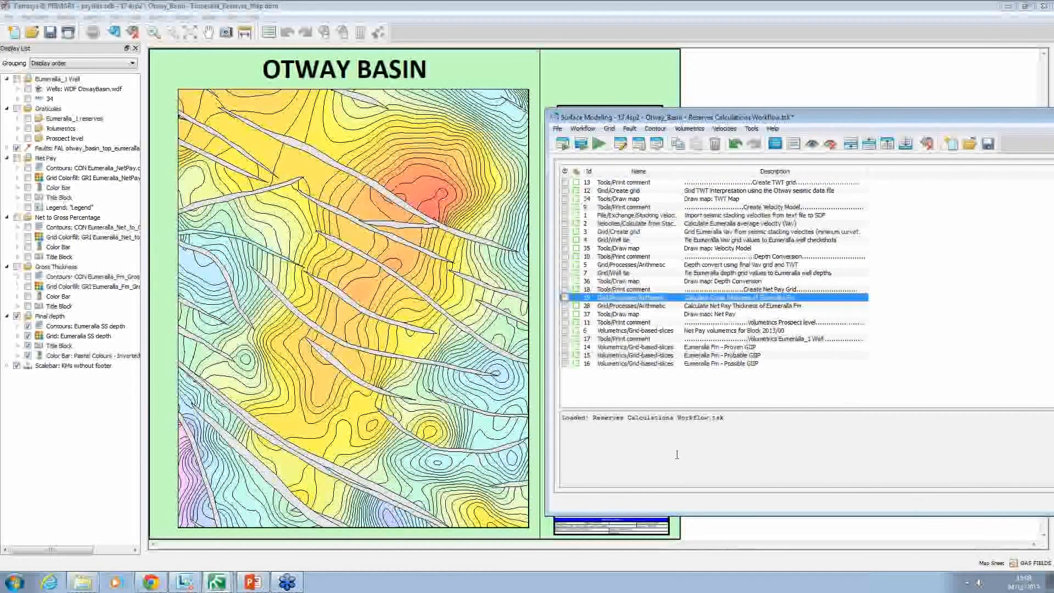
{"action": "double_click", "coordinate": [627, 298]}
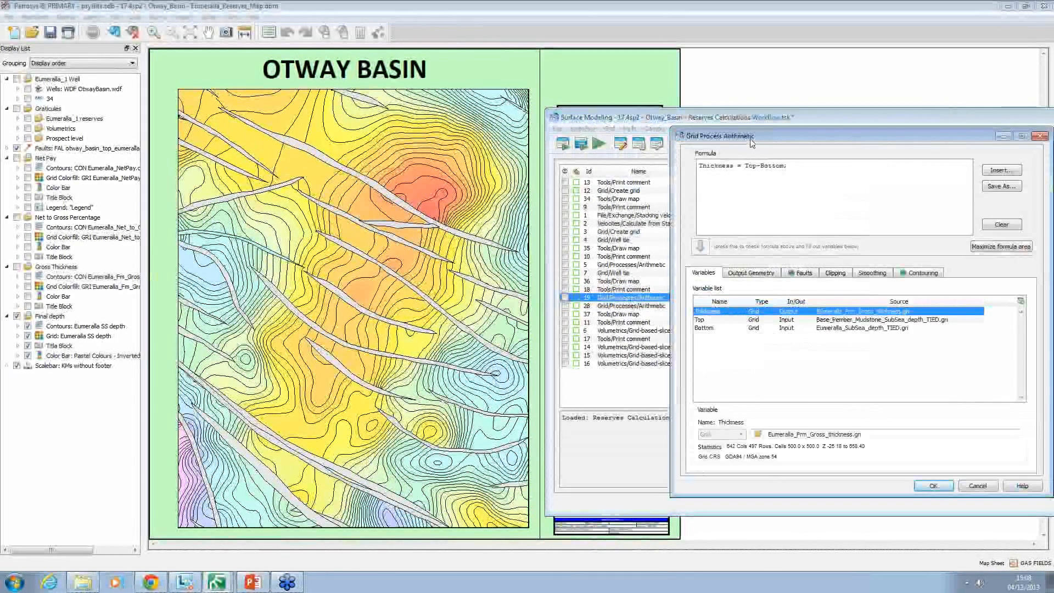
{"action": "left_click_drag", "start_coordinate": [772, 172], "coordinate": [752, 158]}
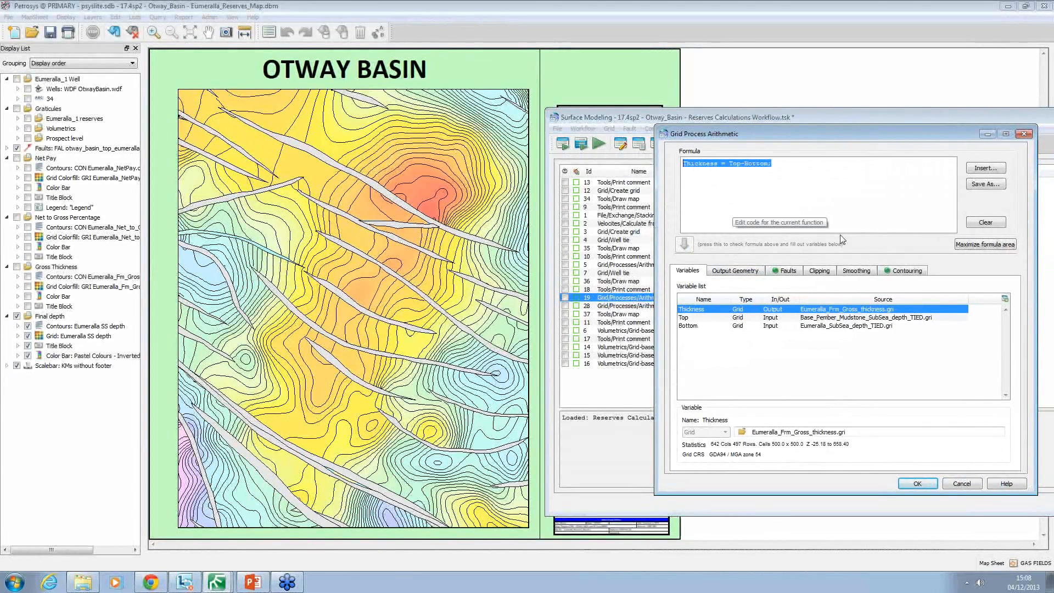
{"action": "left_click", "coordinate": [965, 483]}
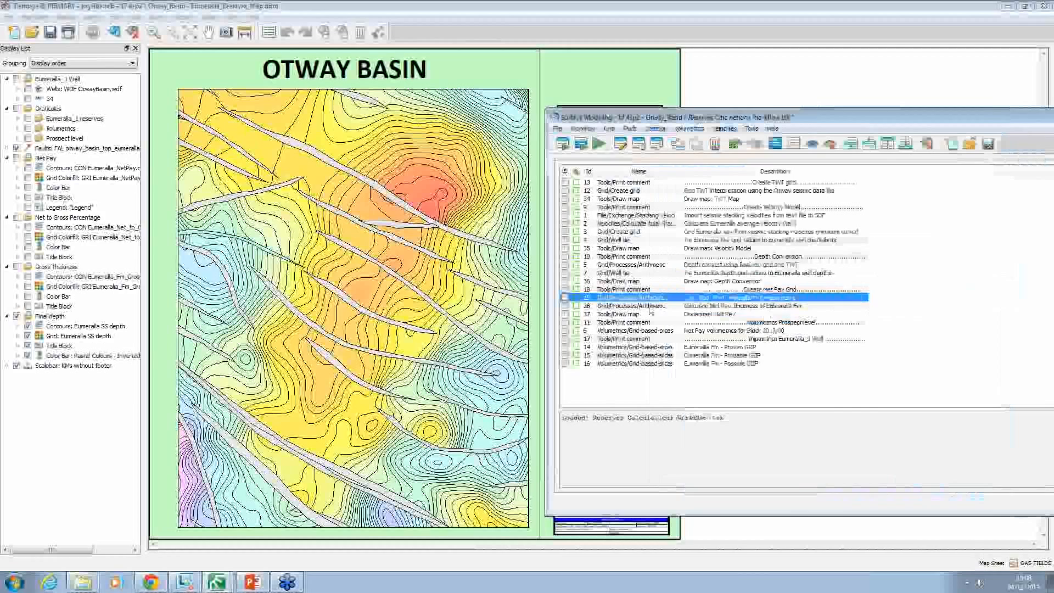
Run only the Calculate Gross thickness of Eumeralla Fm task and allow its existing output files to be overwritten.
{"action": "left_click", "coordinate": [565, 298]}
{"action": "left_click", "coordinate": [600, 143]}
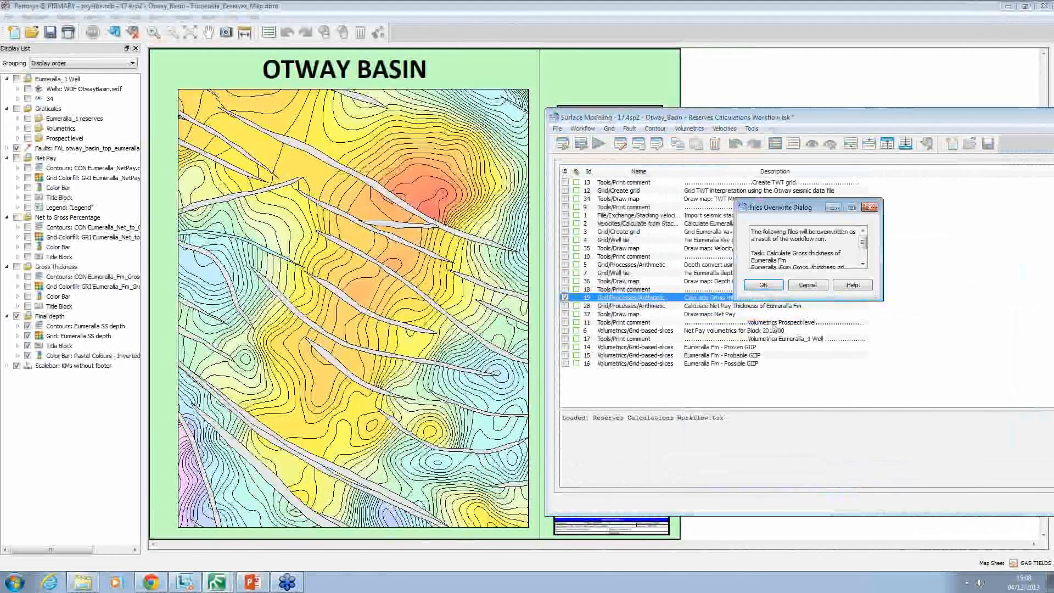
{"action": "left_click", "coordinate": [763, 285]}
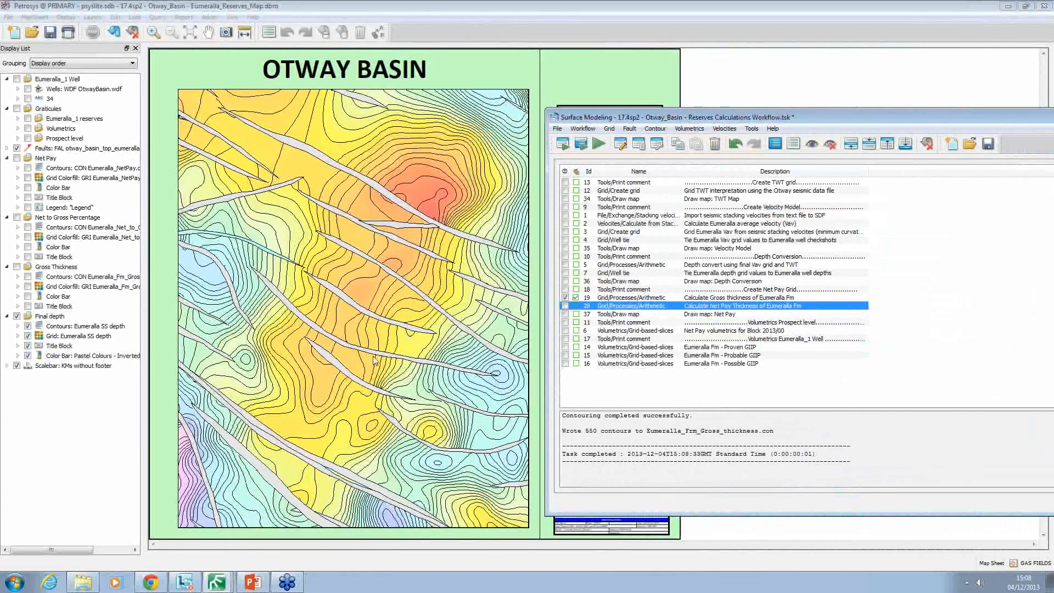
Display the Gross Thickness layers instead of the Final depth layers on the reserves map and redraw it.
{"action": "left_click", "coordinate": [98, 413]}
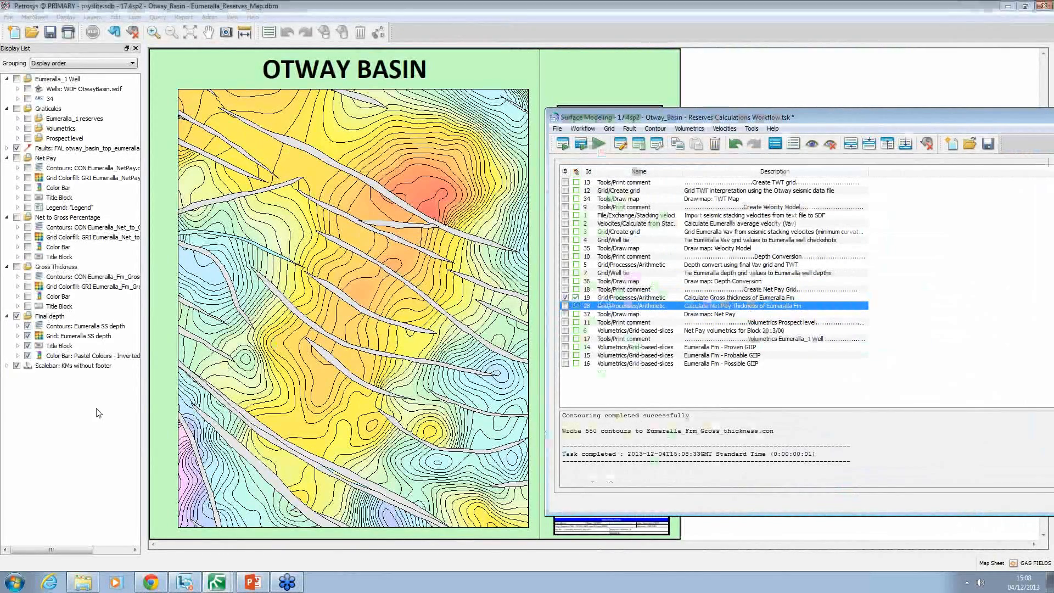
{"action": "left_click", "coordinate": [17, 317]}
{"action": "left_click", "coordinate": [16, 267]}
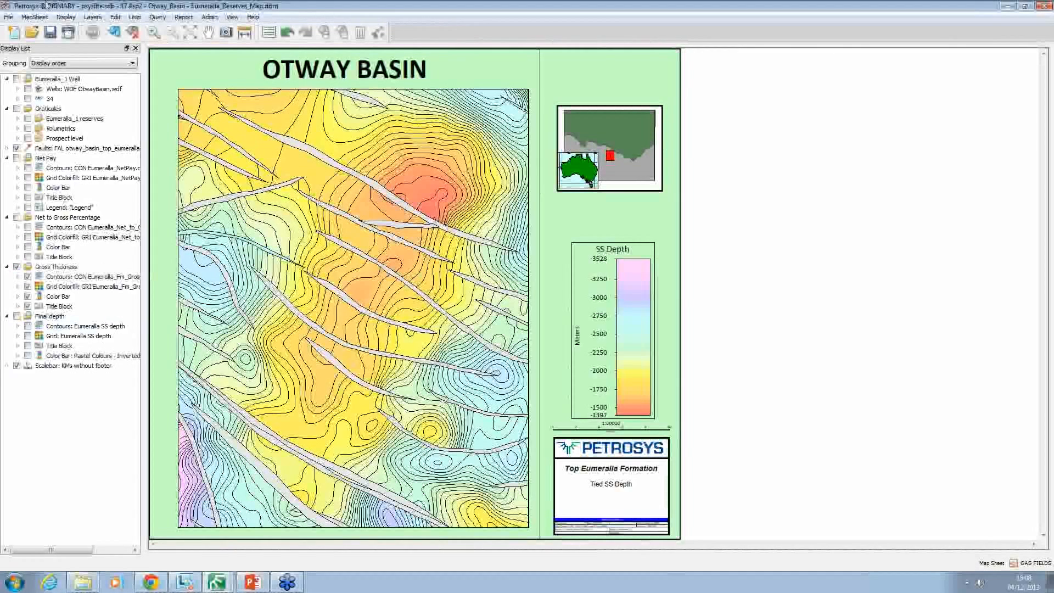
{"action": "left_click", "coordinate": [114, 33]}
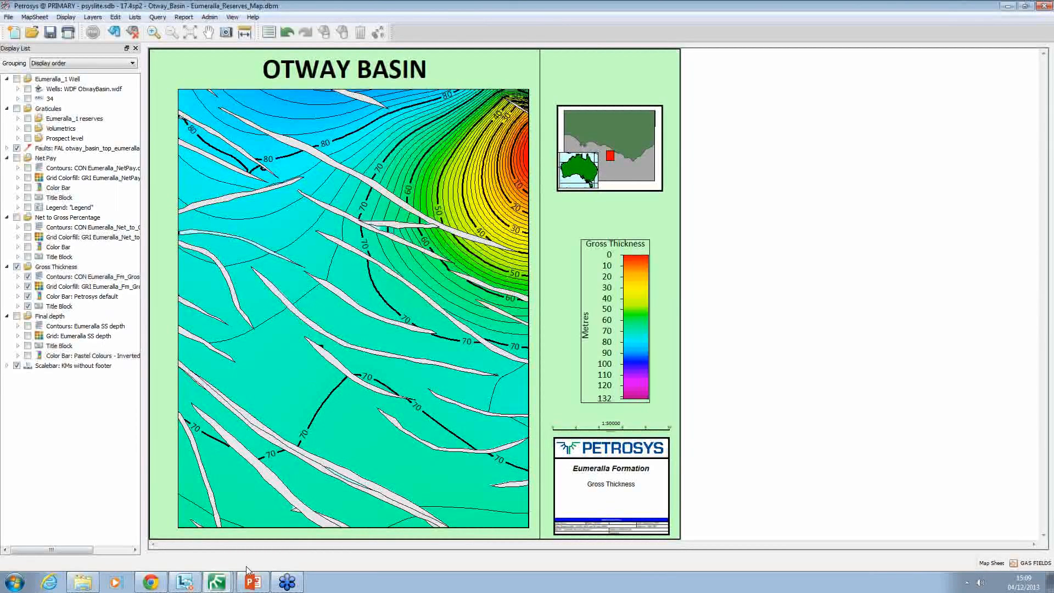
Return to the workflow and examine the formula of the Calculate Net Pay Thickness of Eumeralla Fm task, leaving it unchanged.
{"action": "left_click", "coordinate": [223, 581]}
{"action": "left_click", "coordinate": [236, 557]}
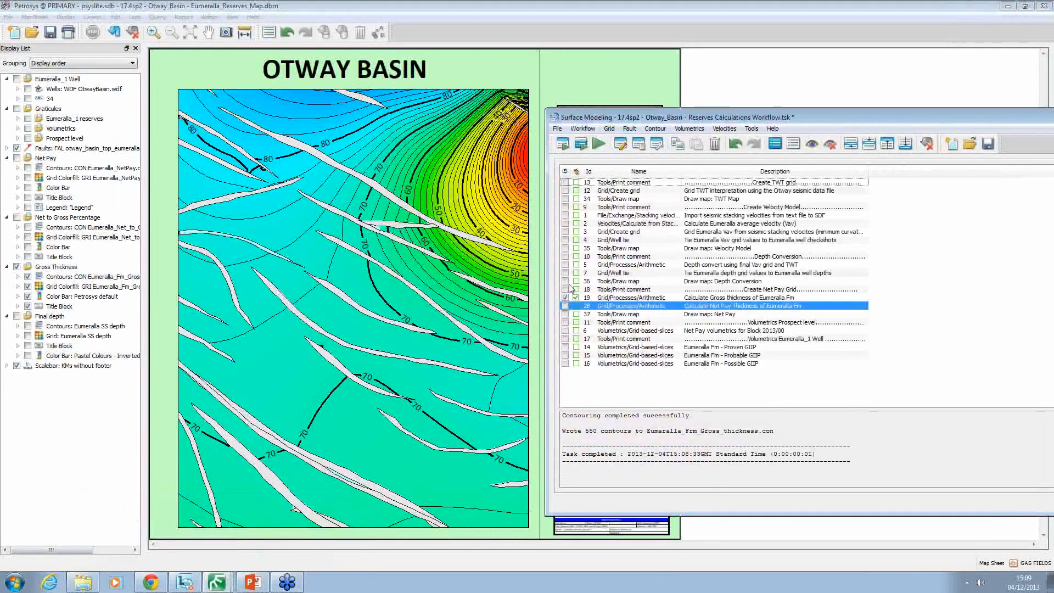
{"action": "double_click", "coordinate": [654, 307]}
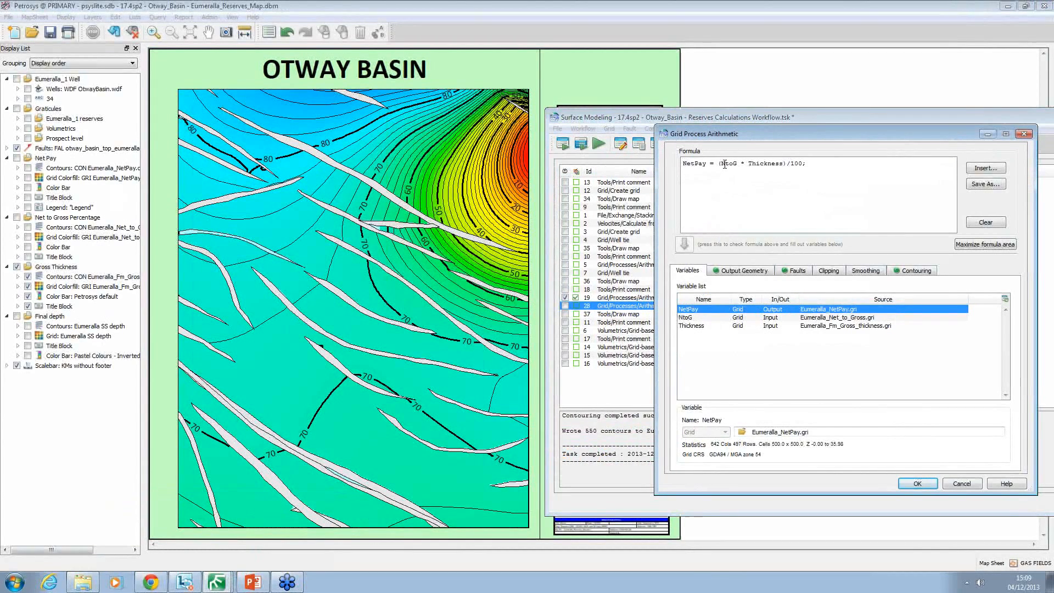
{"action": "mouse_move", "coordinate": [749, 165]}
{"action": "left_mouse_down"}
{"action": "mouse_move", "coordinate": [785, 165]}
{"action": "mouse_move", "coordinate": [736, 167]}
{"action": "left_mouse_up"}
{"action": "left_click", "coordinate": [962, 483]}
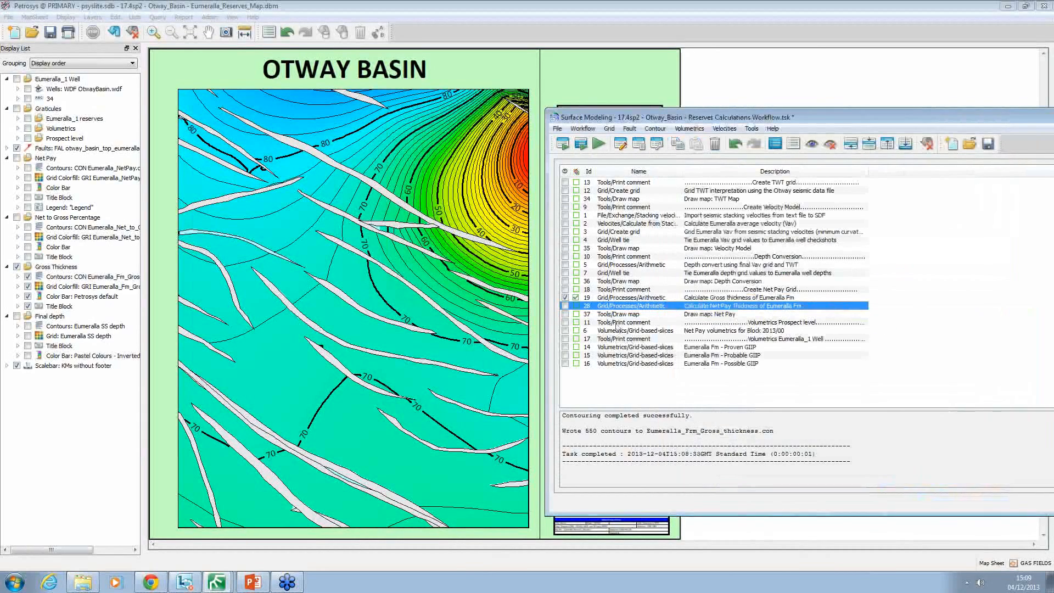
Run only the Calculate Net Pay Thickness of Eumeralla Fm task and allow its existing output files to be overwritten.
{"action": "left_click", "coordinate": [563, 145]}
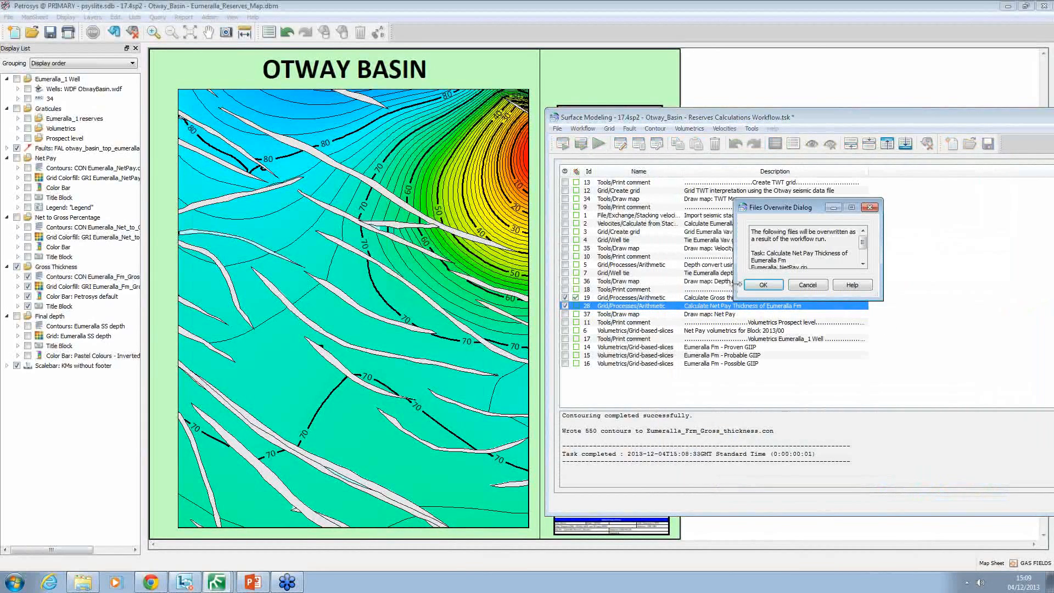
{"action": "left_click", "coordinate": [762, 286]}
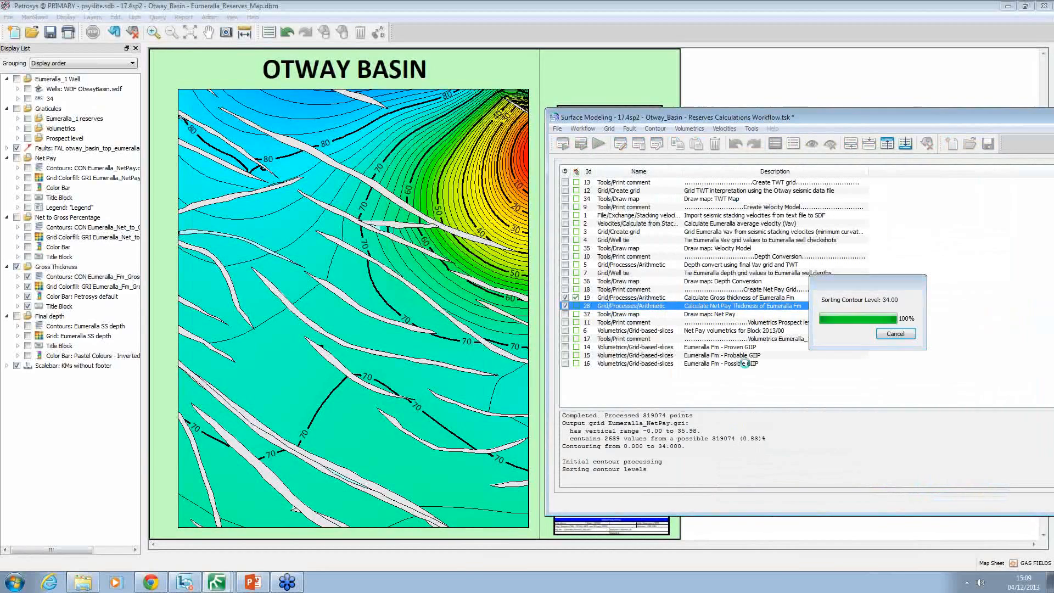
Display the Net to Gross Percentage layers instead of the Gross Thickness layers on the reserves map.
{"action": "left_click", "coordinate": [562, 16]}
{"action": "left_click", "coordinate": [17, 267]}
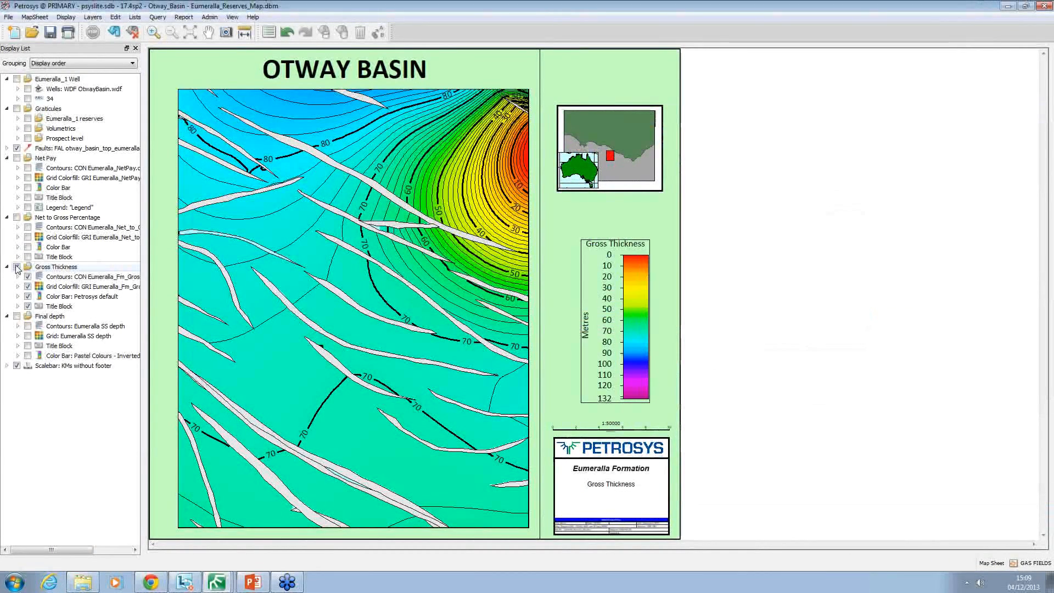
{"action": "left_click", "coordinate": [17, 217]}
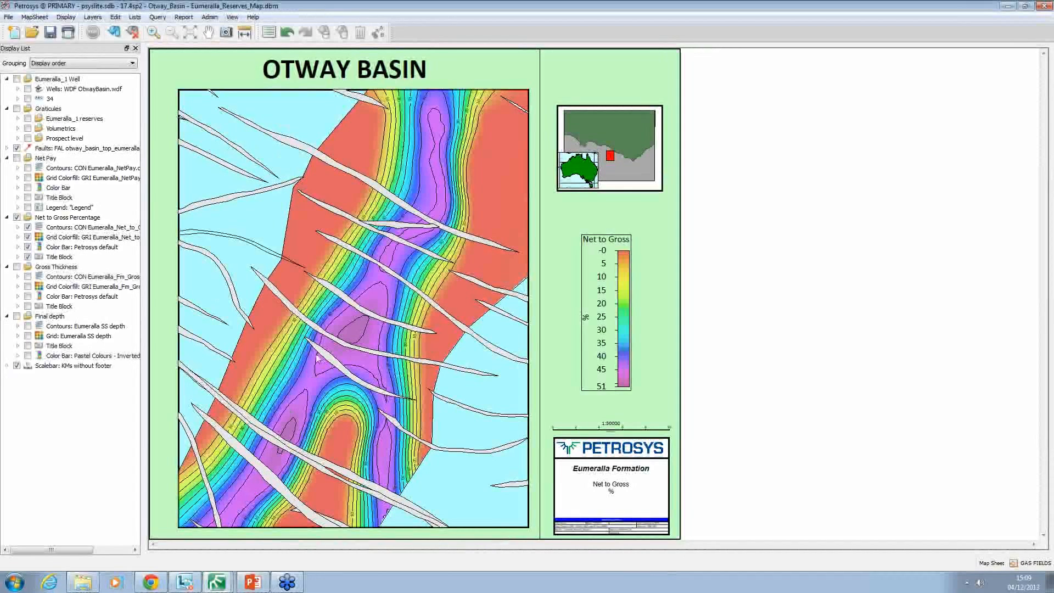
Replace the Net to Gross Percentage layers with only the Net Pay contours, overlaid on the Final depth layers.
{"action": "left_click", "coordinate": [17, 218]}
{"action": "left_click", "coordinate": [17, 158]}
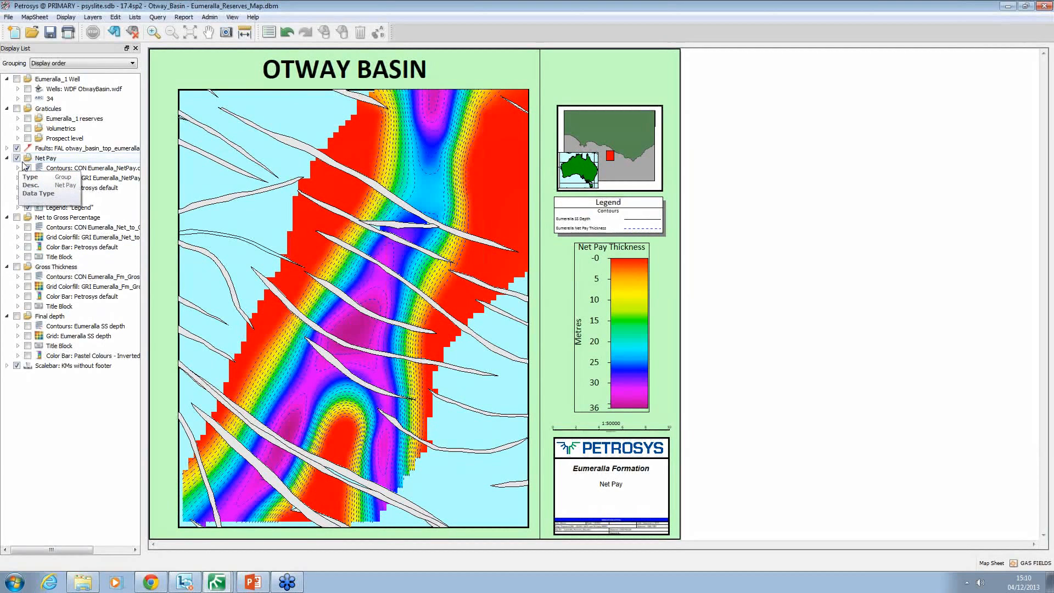
{"action": "left_click", "coordinate": [27, 178]}
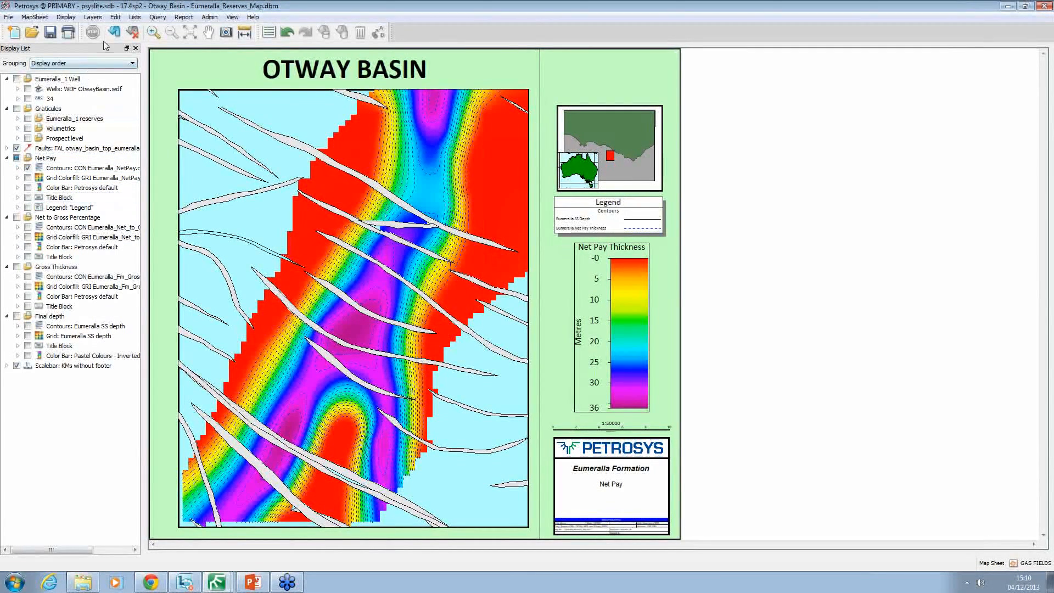
{"action": "left_click", "coordinate": [16, 317]}
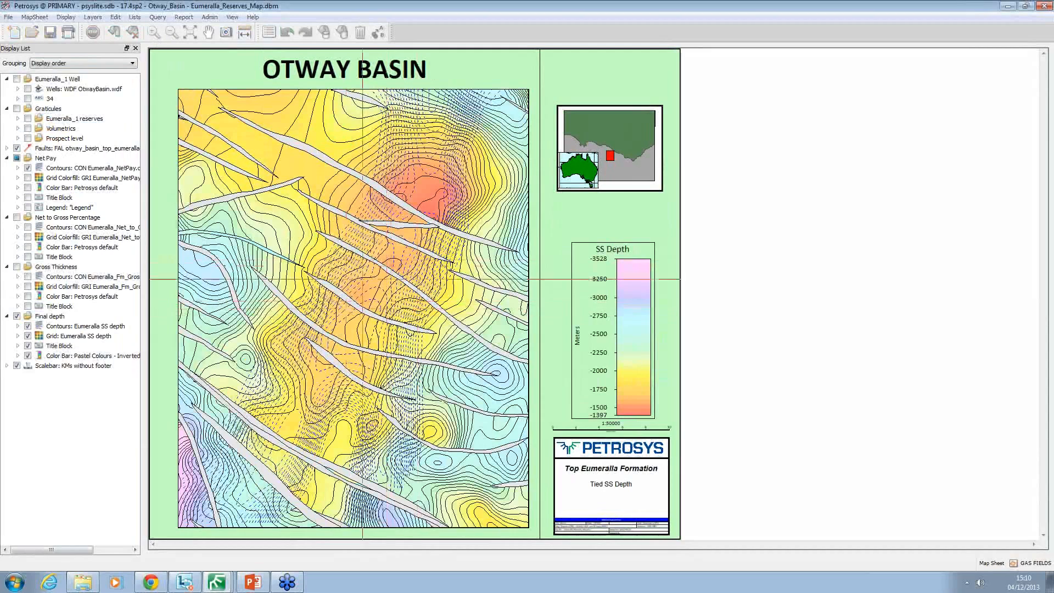
Examine the values of the SS depth and net pay contours up close in the central part of the map.
{"action": "left_click_drag", "start_coordinate": [334, 269], "coordinate": [414, 342]}
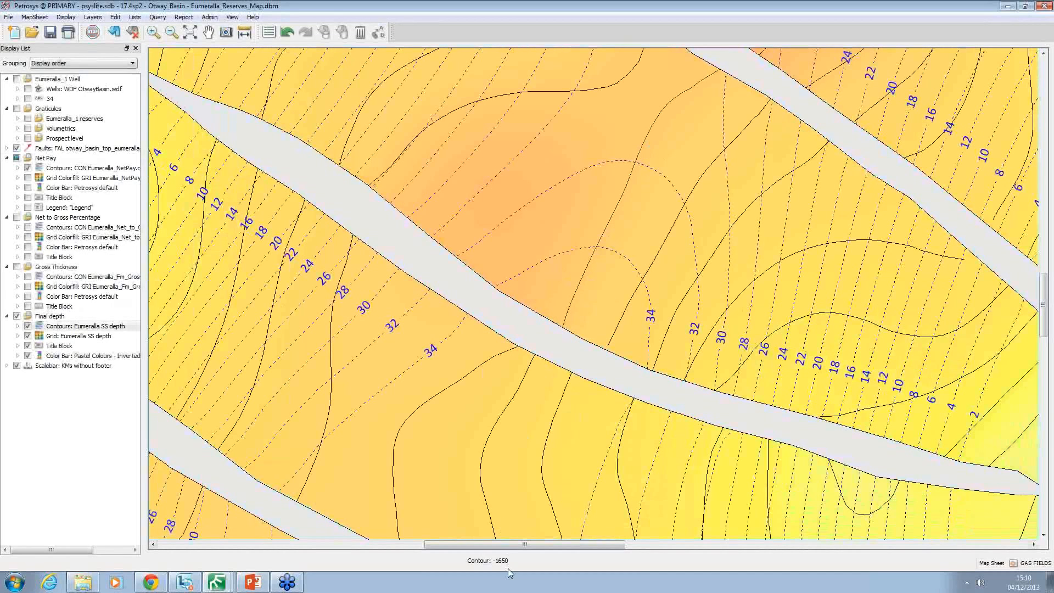
{"action": "left_click", "coordinate": [545, 257]}
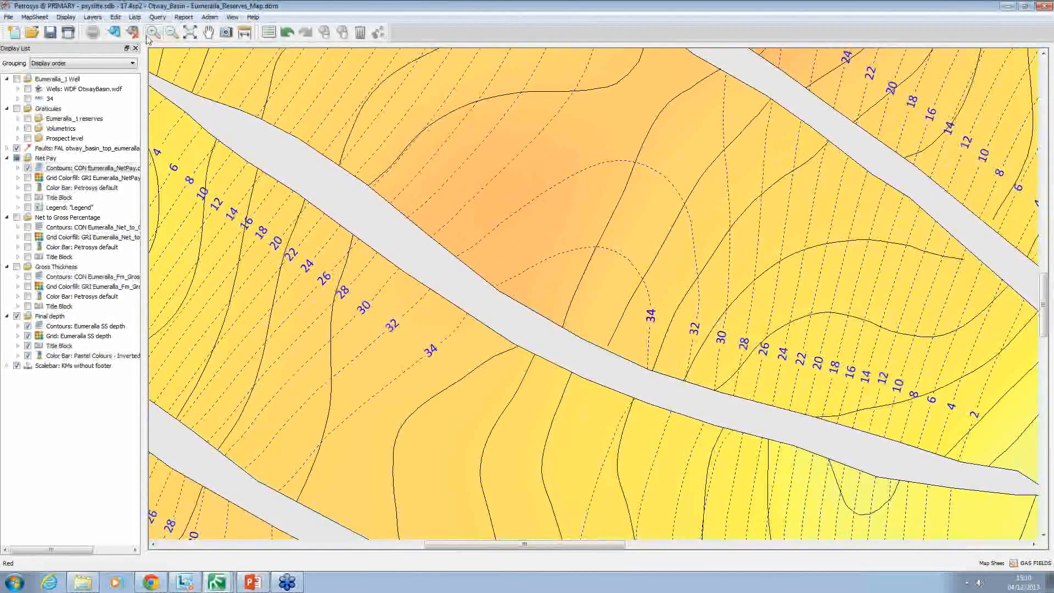
Display the Prospect level graticule over the full reserves map and redraw it.
{"action": "left_click", "coordinate": [190, 32]}
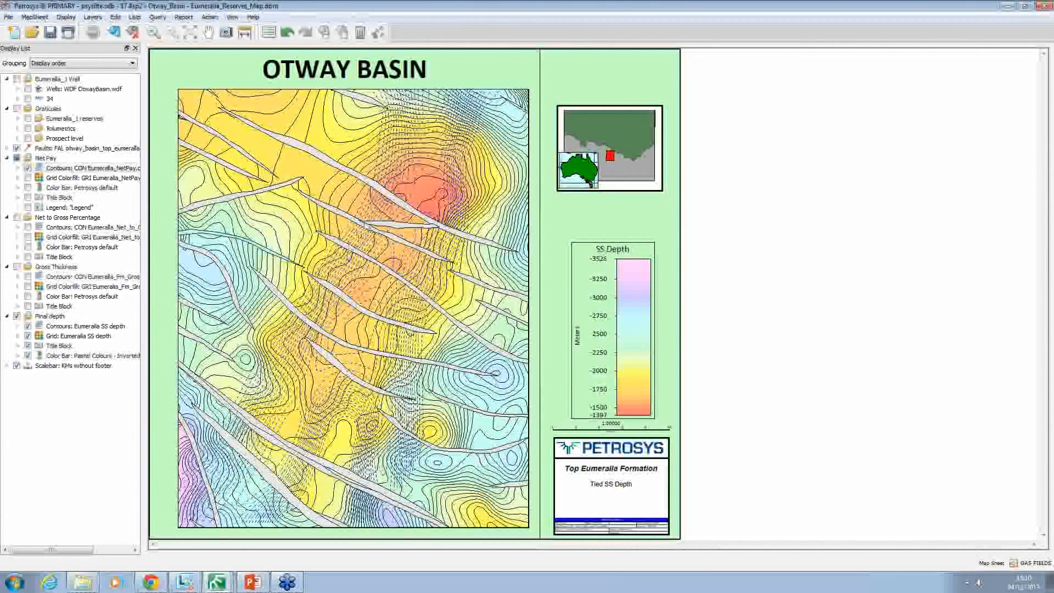
{"action": "left_click", "coordinate": [28, 138]}
{"action": "left_click", "coordinate": [113, 33]}
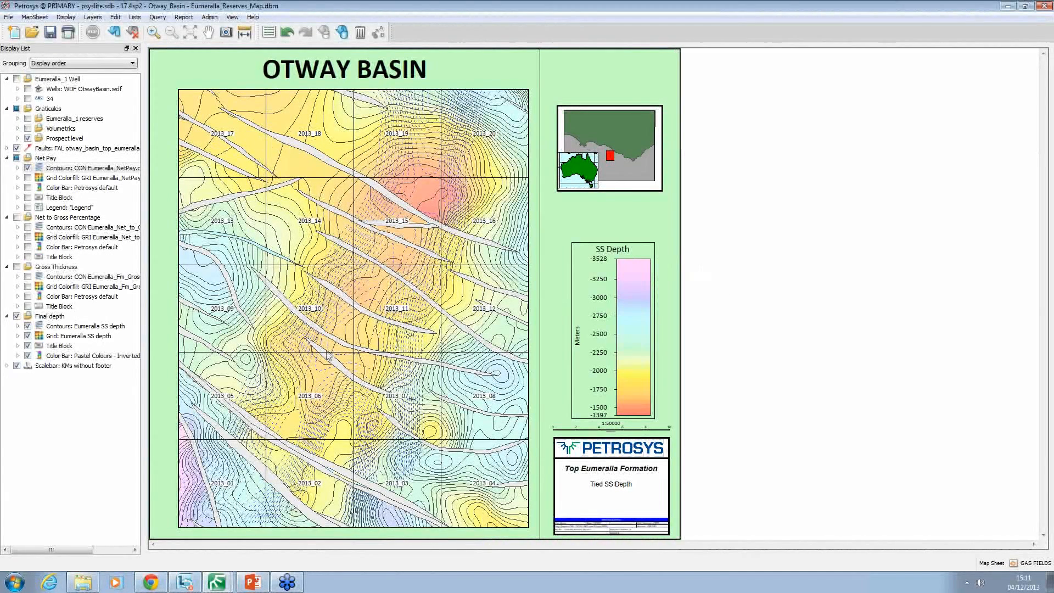
Open the Net Pay volumetrics for Block 2013/00 task in the workflow and examine its thickness grid file and volumetrics type.
{"action": "left_click", "coordinate": [218, 583]}
{"action": "left_click", "coordinate": [229, 555]}
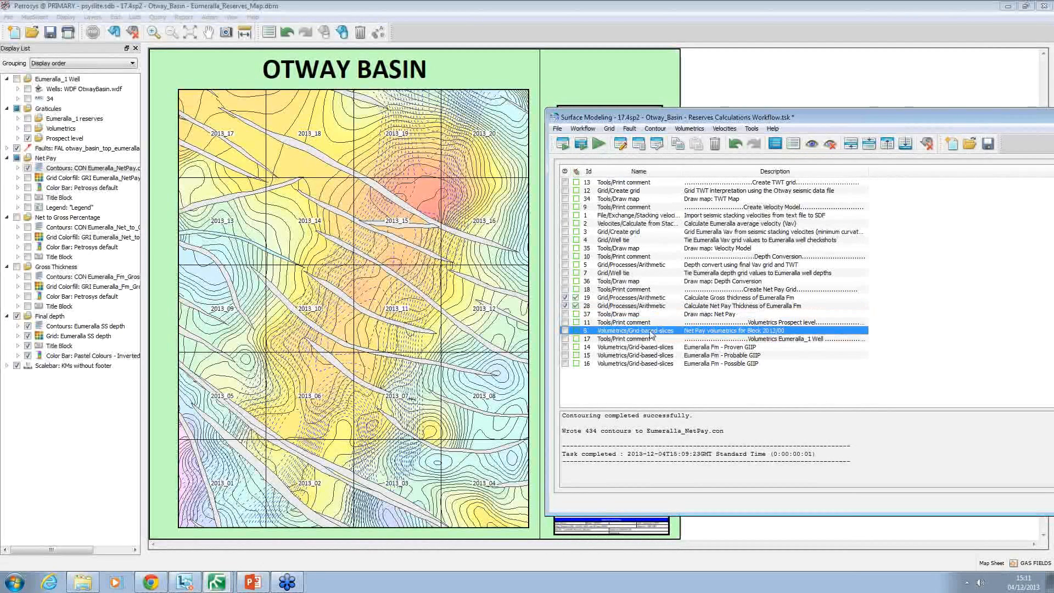
{"action": "double_click", "coordinate": [607, 334]}
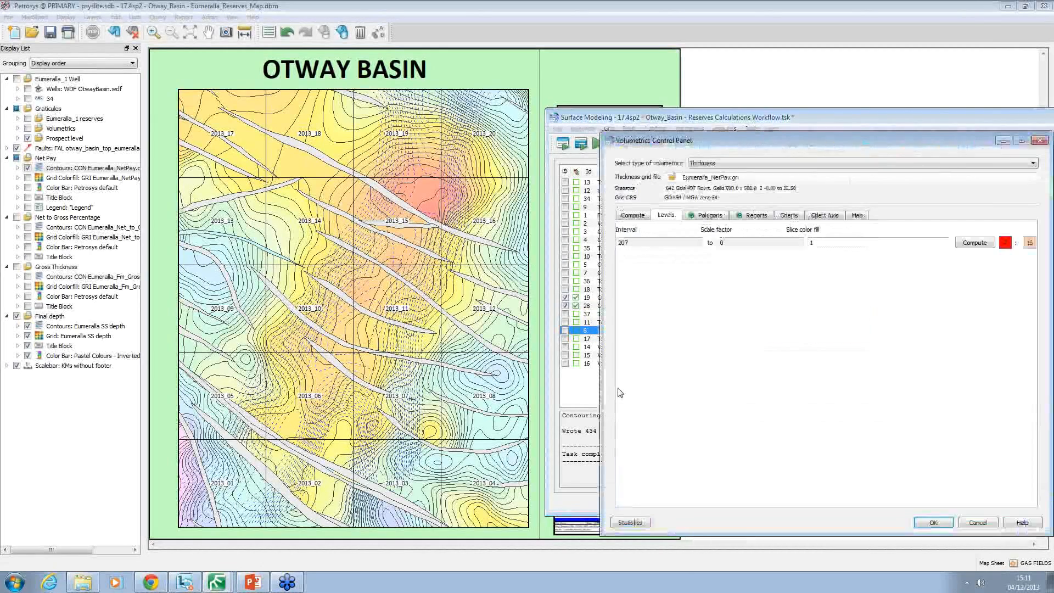
{"action": "left_click_drag", "start_coordinate": [747, 178], "coordinate": [681, 178]}
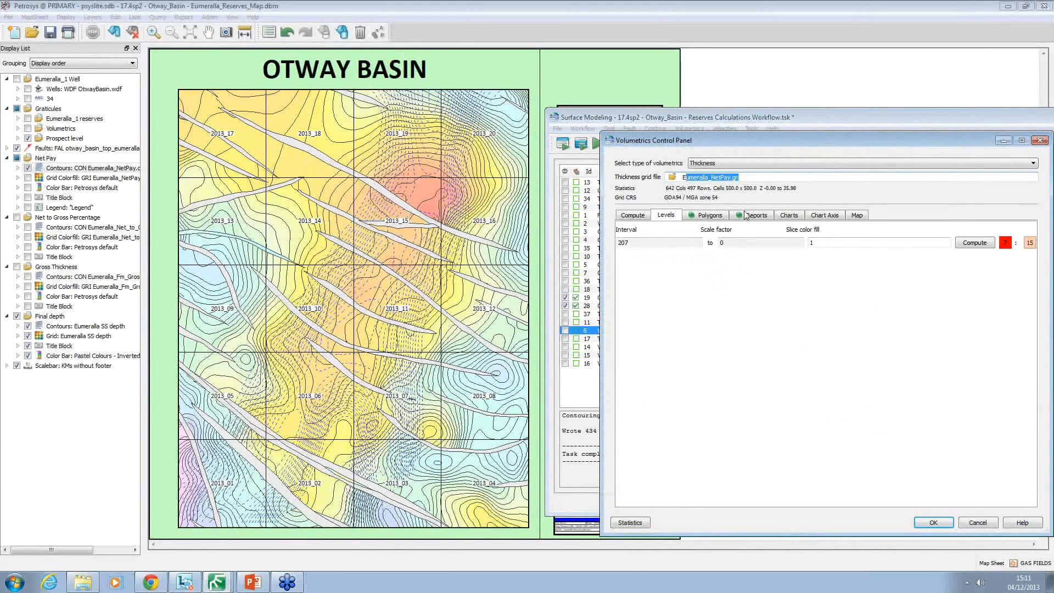
{"action": "left_click", "coordinate": [752, 177]}
{"action": "left_click_drag", "start_coordinate": [752, 177], "coordinate": [681, 176]}
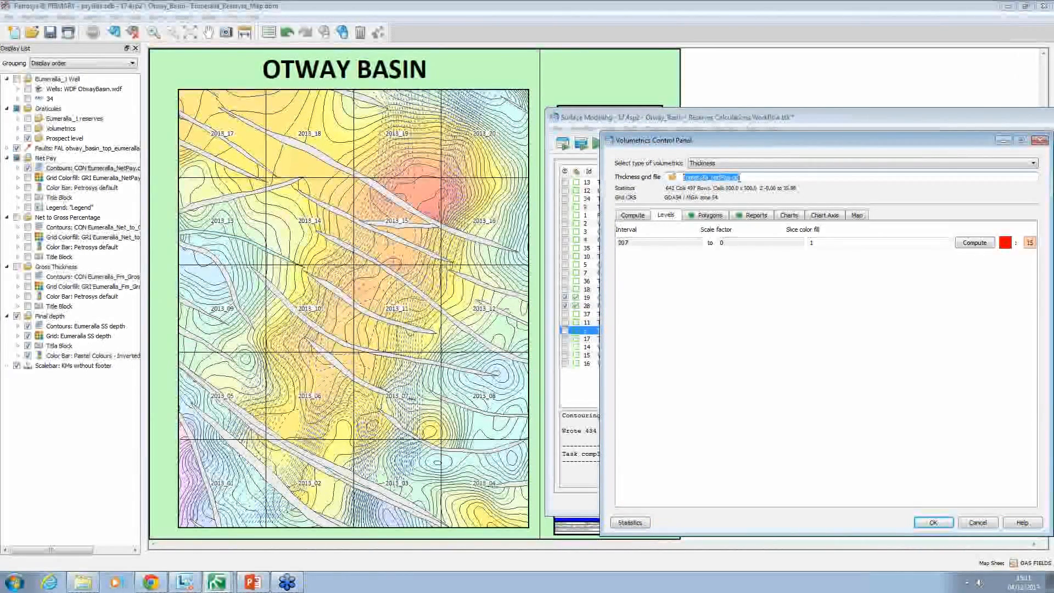
{"action": "left_click", "coordinate": [746, 177]}
{"action": "left_click", "coordinate": [745, 164]}
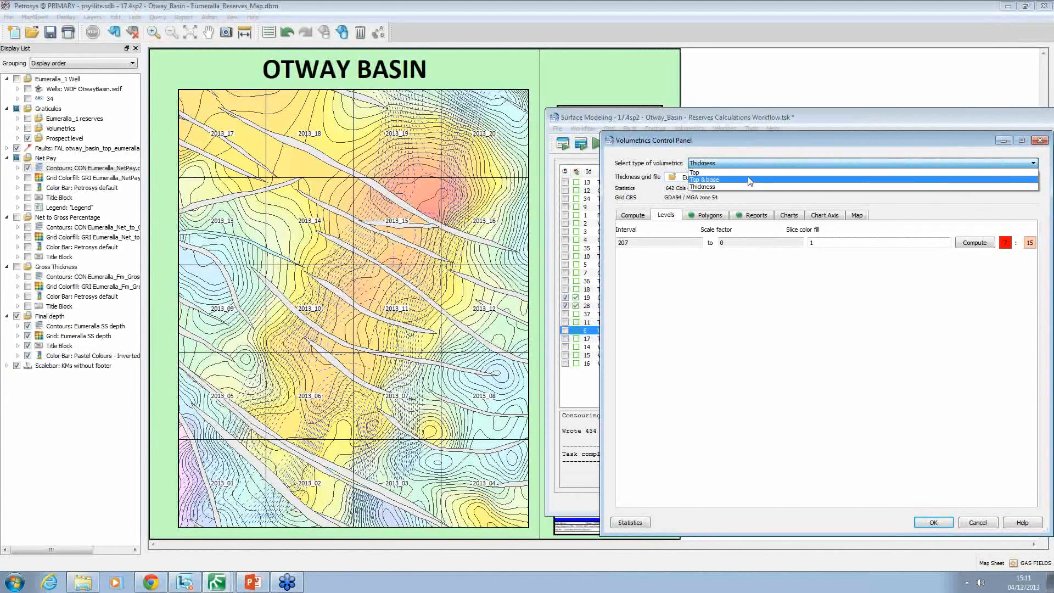
{"action": "left_click", "coordinate": [750, 163]}
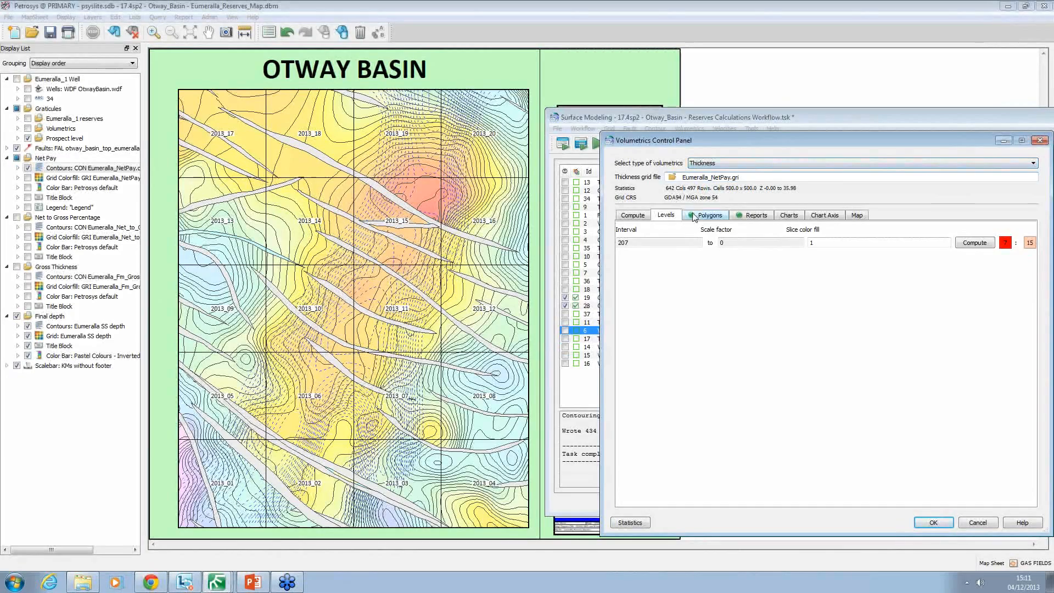
Examine the volumetrics compute settings and the available output volume units, keeping Million Cubic Feet (MMscf).
{"action": "left_click", "coordinate": [634, 215]}
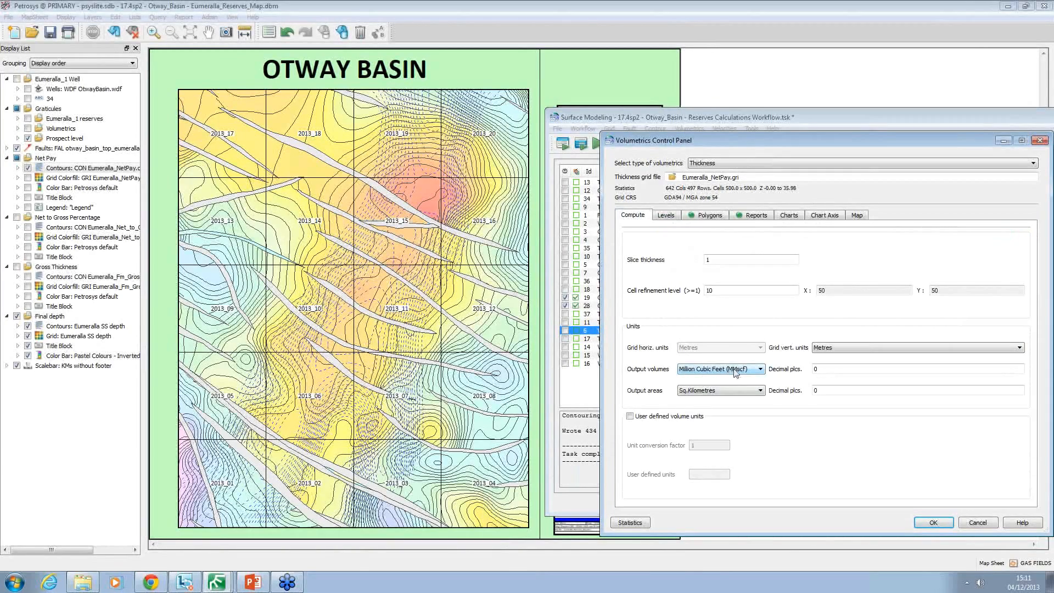
{"action": "left_click", "coordinate": [710, 373]}
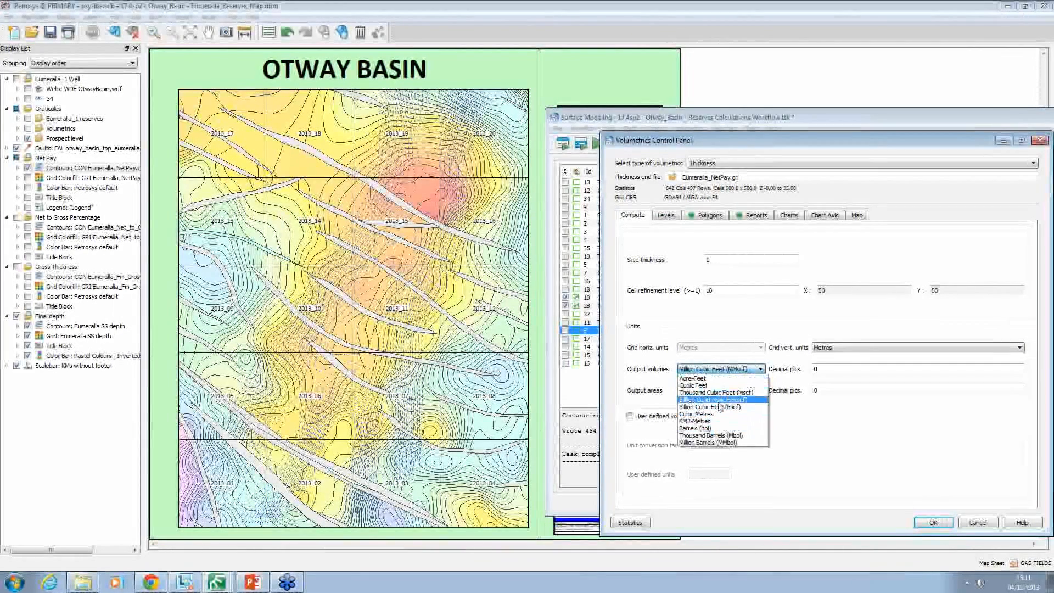
{"action": "left_click", "coordinate": [717, 374]}
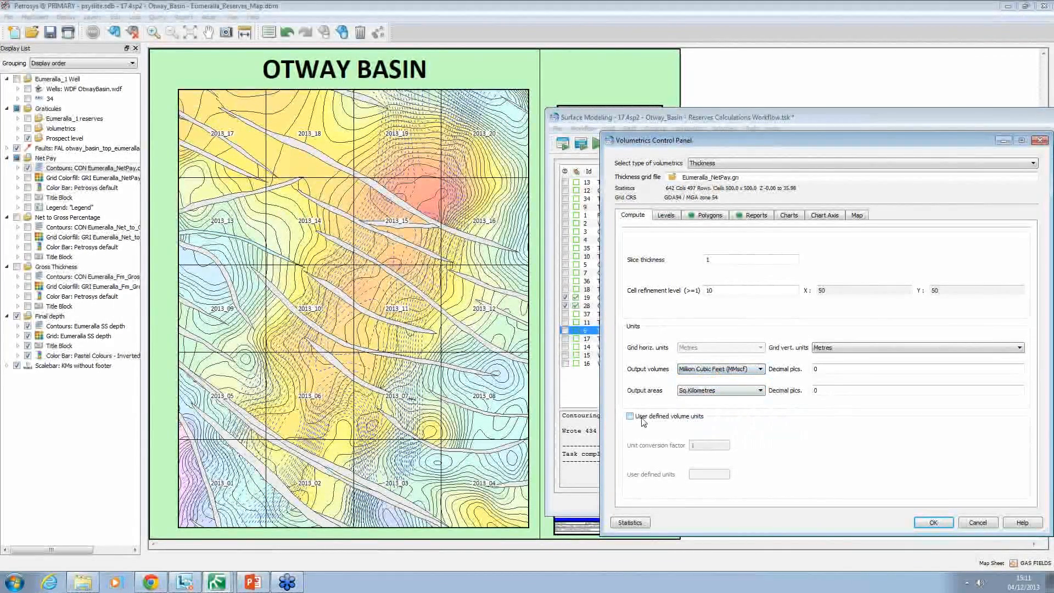
Review the graticule polygons and the report settings of the net pay volumetrics task, and accept the task as configured.
{"action": "left_click", "coordinate": [708, 215]}
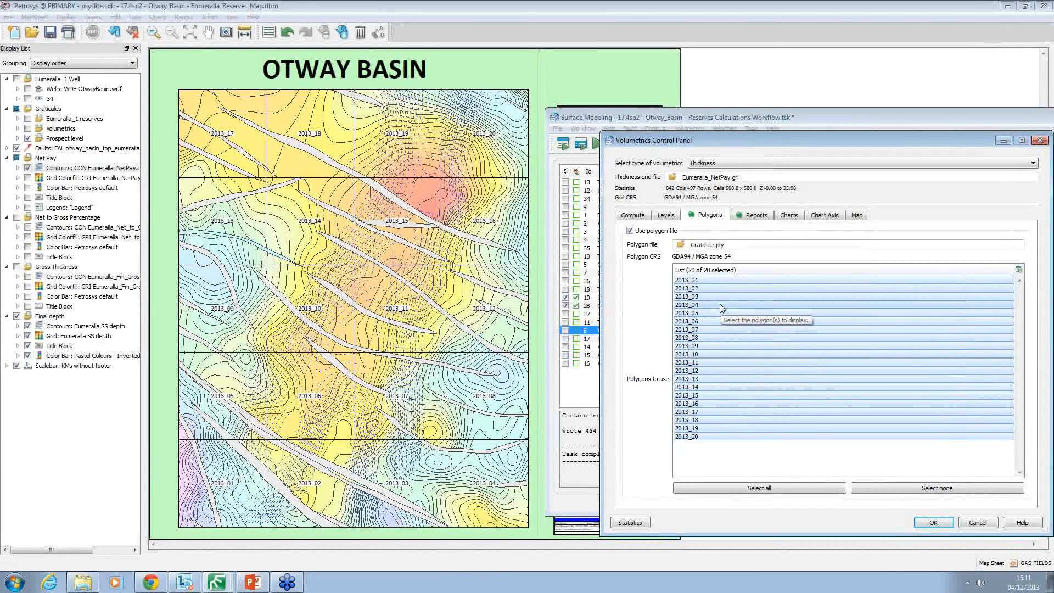
{"action": "left_click", "coordinate": [757, 215]}
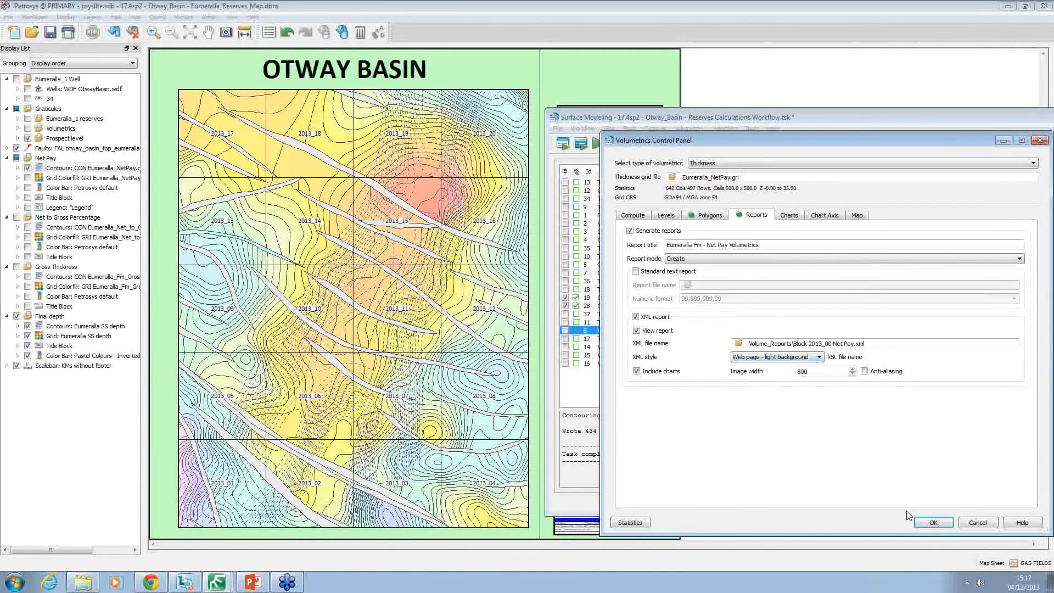
{"action": "left_click", "coordinate": [933, 522]}
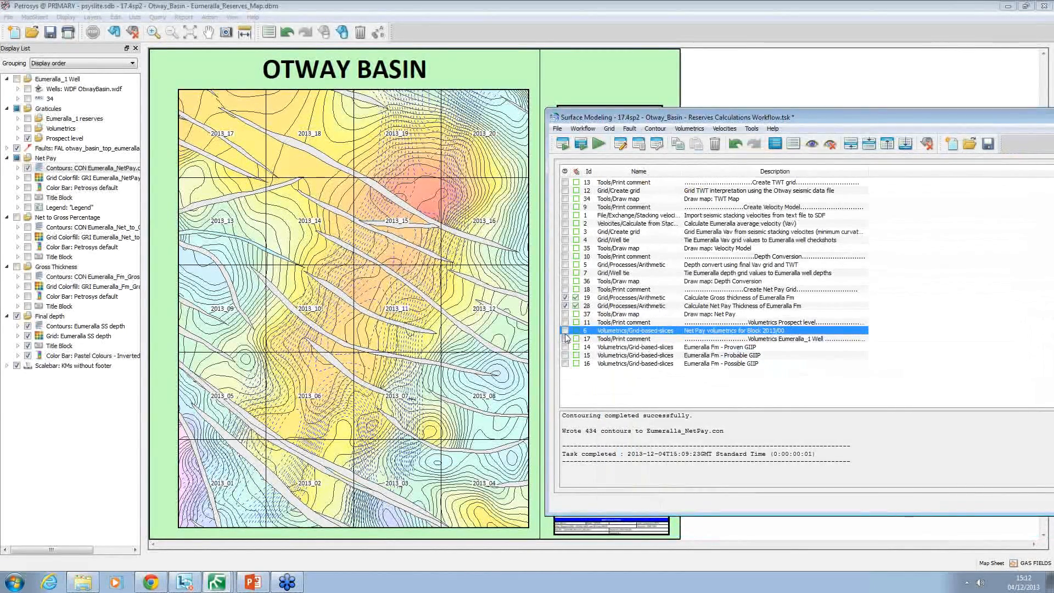
Run only the Net Pay volumetrics for Block 2013/00 task and allow its existing report files to be overwritten.
{"action": "left_click", "coordinate": [563, 144]}
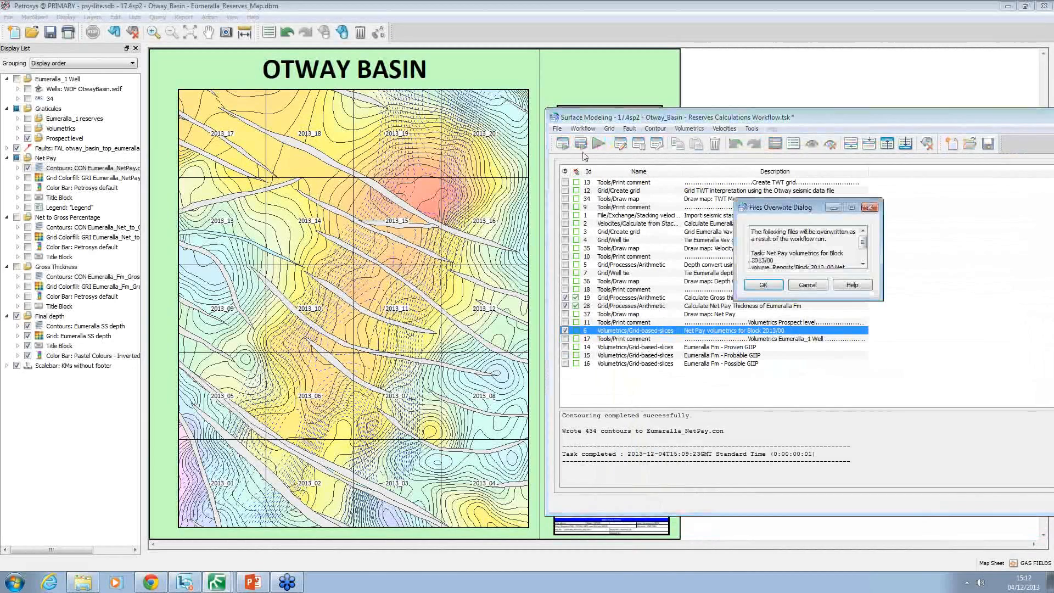
{"action": "left_click", "coordinate": [762, 285]}
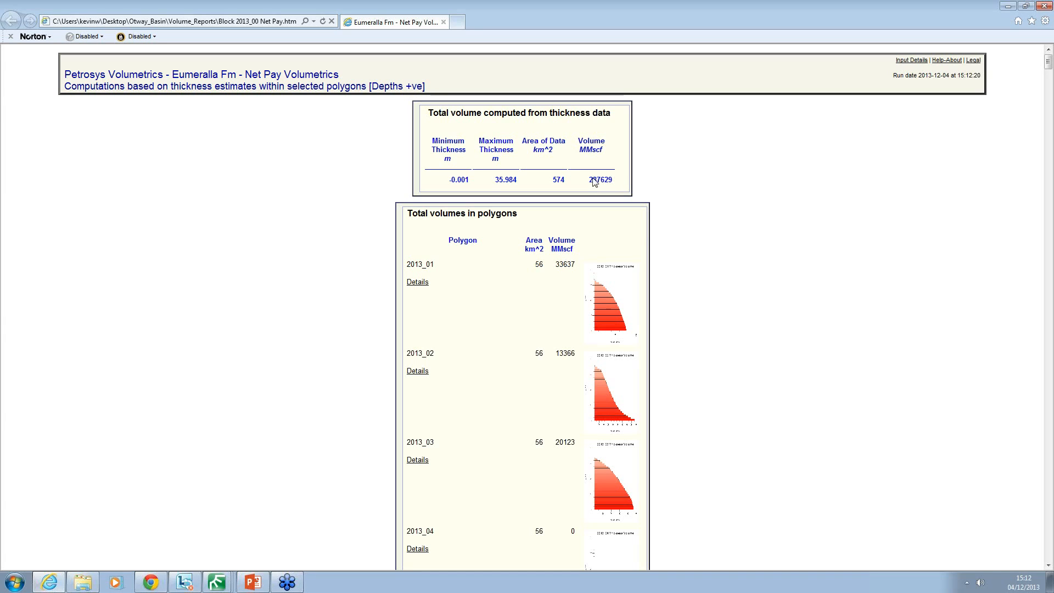
Examine the total volume and the volumes of the individual polygons in the net pay volumetrics report.
{"action": "left_click_drag", "start_coordinate": [611, 182], "coordinate": [588, 181]}
{"action": "left_click", "coordinate": [736, 228]}
{"action": "scroll", "coordinate": [671, 245], "scroll_direction": "down", "scroll_amount": 3}
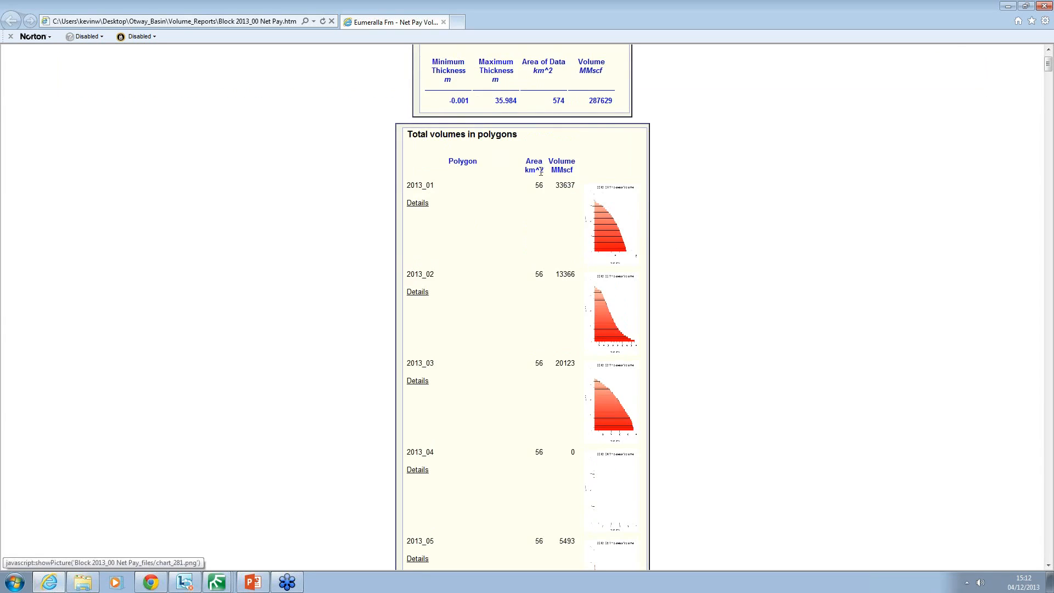
{"action": "scroll", "coordinate": [588, 184], "scroll_direction": "down", "scroll_amount": 3}
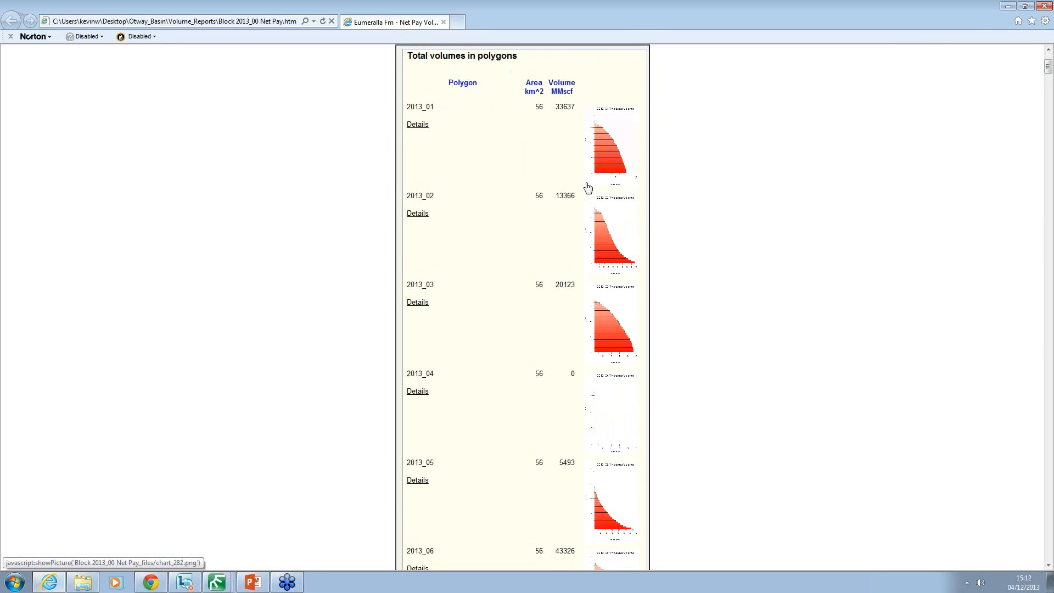
{"action": "scroll", "coordinate": [588, 160], "scroll_direction": "up", "scroll_amount": 3}
{"action": "scroll", "coordinate": [588, 175], "scroll_direction": "down", "scroll_amount": 12}
{"action": "scroll", "coordinate": [587, 175], "scroll_direction": "down", "scroll_amount": 20}
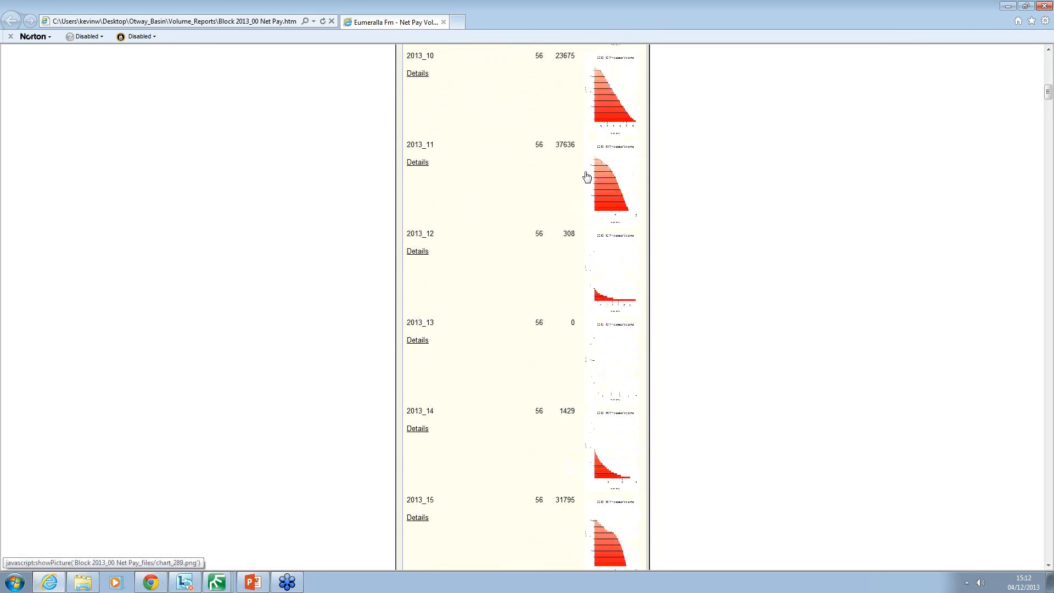
Examine the slice volumes table for polygon 2013_01, including the 29 to 30 m thickness slice.
{"action": "scroll", "coordinate": [494, 201], "scroll_direction": "down", "scroll_amount": 4}
{"action": "scroll", "coordinate": [390, 233], "scroll_direction": "up", "scroll_amount": 2}
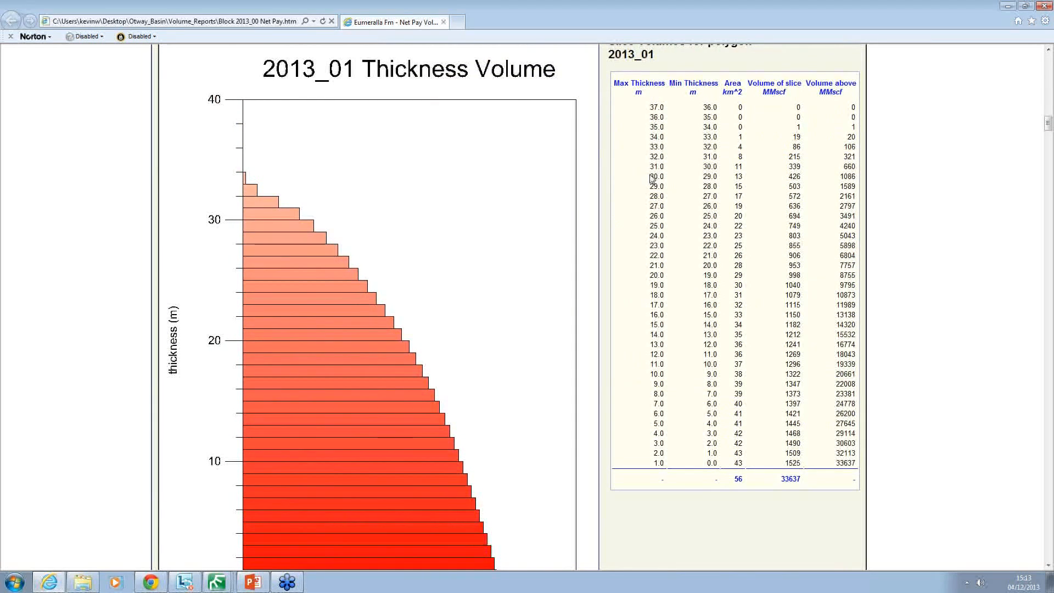
{"action": "left_click_drag", "start_coordinate": [650, 176], "coordinate": [798, 176]}
{"action": "left_click", "coordinate": [788, 176]}
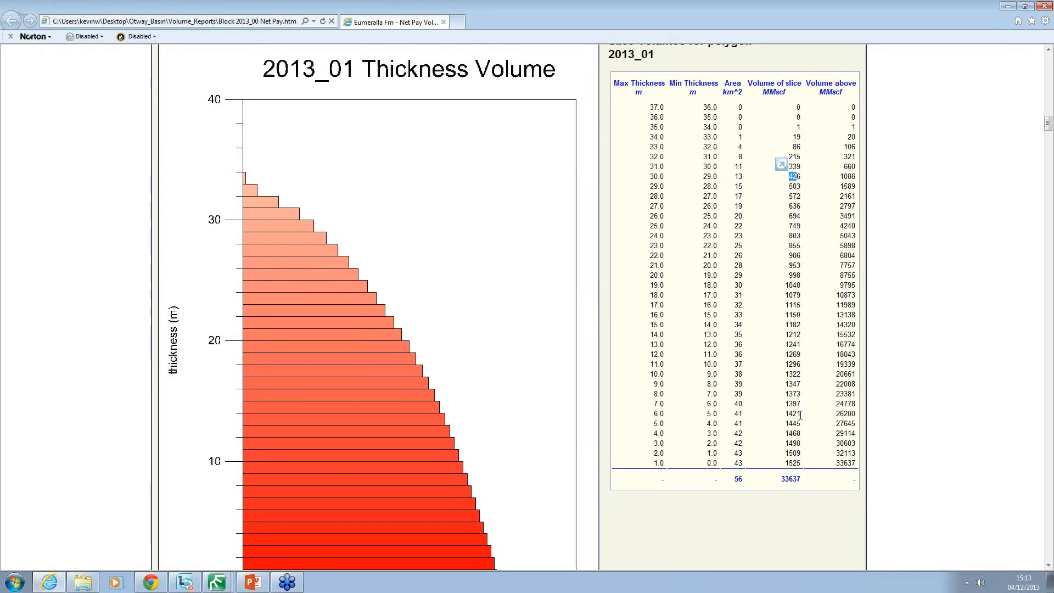
{"action": "scroll", "coordinate": [631, 312], "scroll_direction": "up", "scroll_amount": 5}
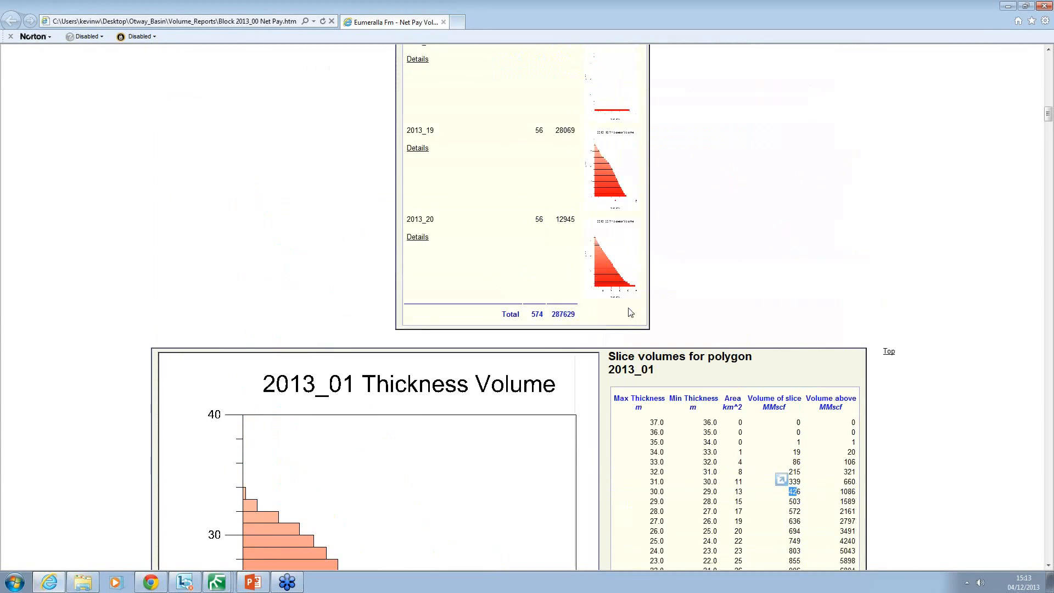
{"action": "scroll", "coordinate": [631, 312], "scroll_direction": "up", "scroll_amount": 6}
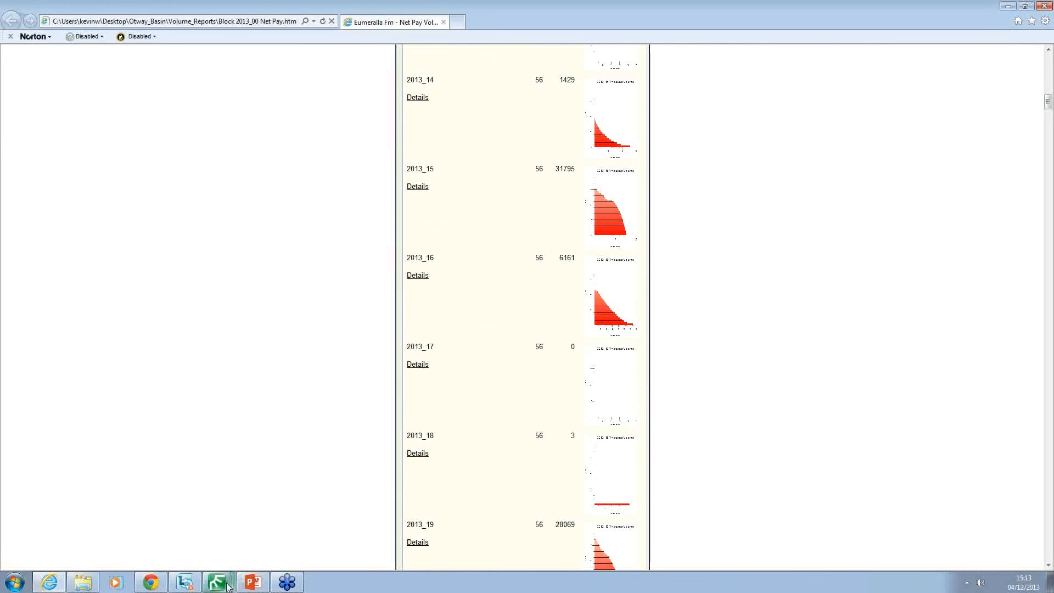
Switch to the Eumeralla reserves map and display the Volumetrics graticule charts on it.
{"action": "mouse_move", "coordinate": [226, 584]}
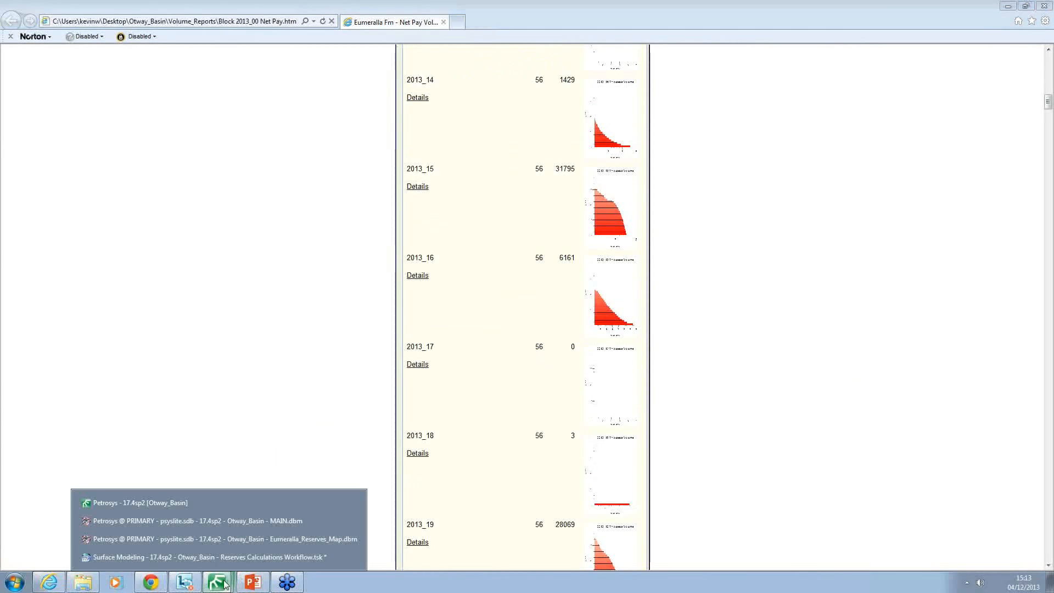
{"action": "left_click", "coordinate": [224, 537]}
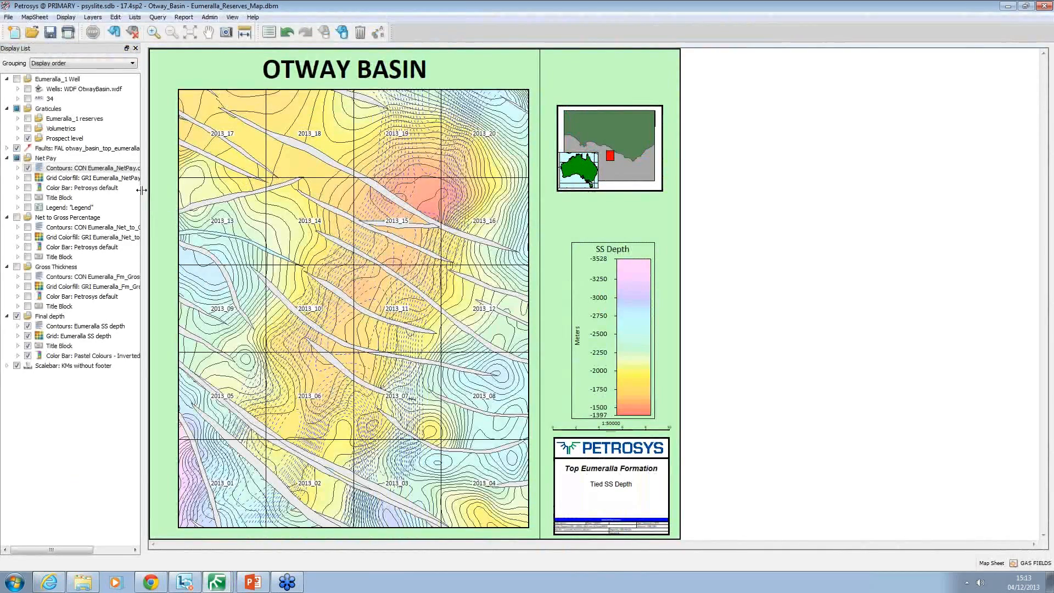
{"action": "left_click", "coordinate": [27, 129]}
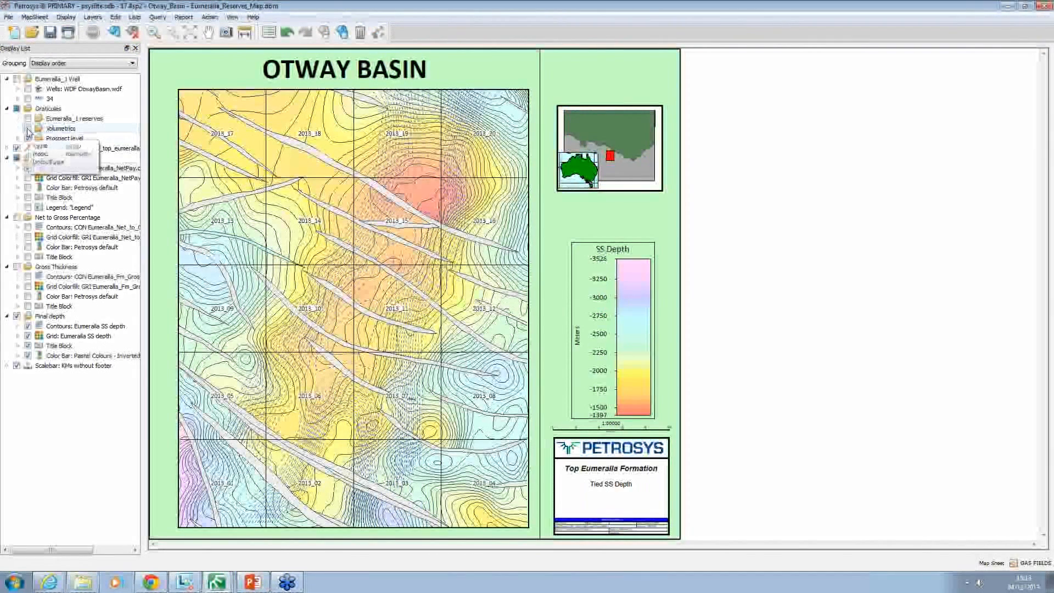
{"action": "left_click", "coordinate": [114, 33]}
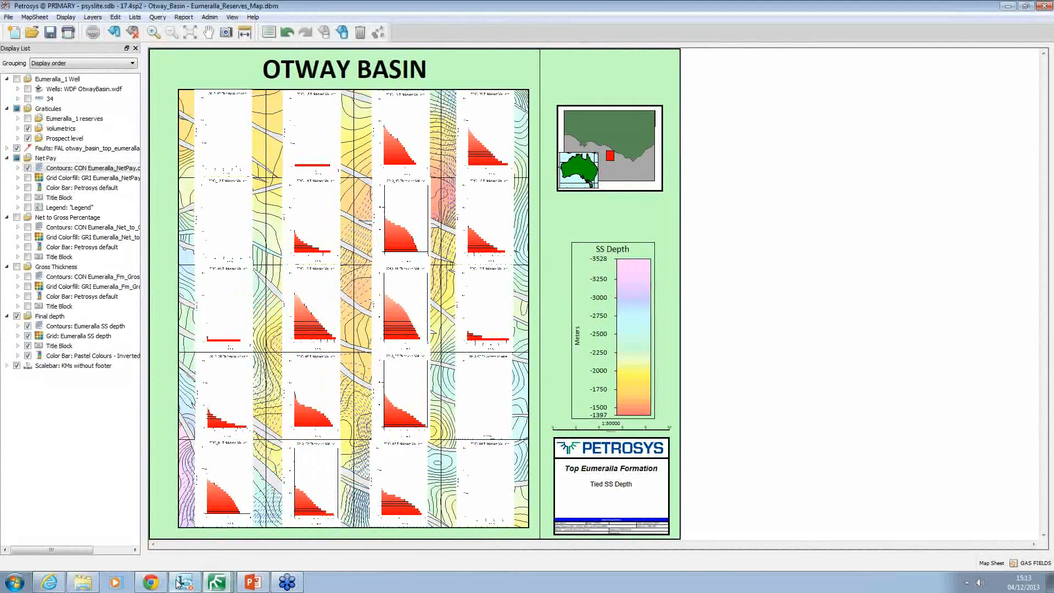
Compare the charts on the reserves map with the polygon volumes and 2013_01 thickness chart in the net pay report.
{"action": "left_click", "coordinate": [50, 583]}
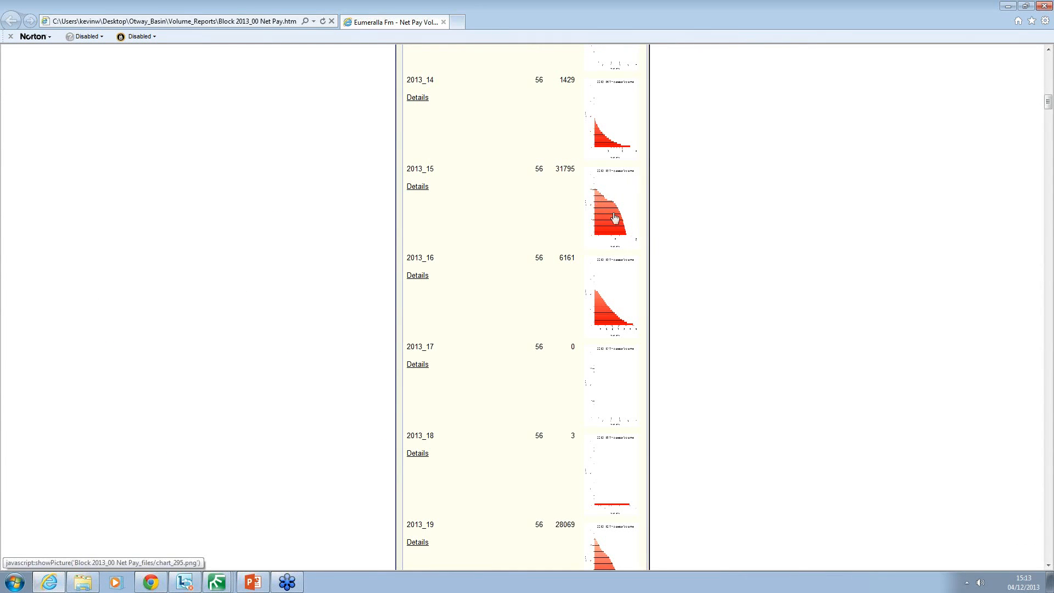
{"action": "scroll", "coordinate": [603, 268], "scroll_direction": "down", "scroll_amount": 12}
{"action": "scroll", "coordinate": [489, 235], "scroll_direction": "up", "scroll_amount": 5}
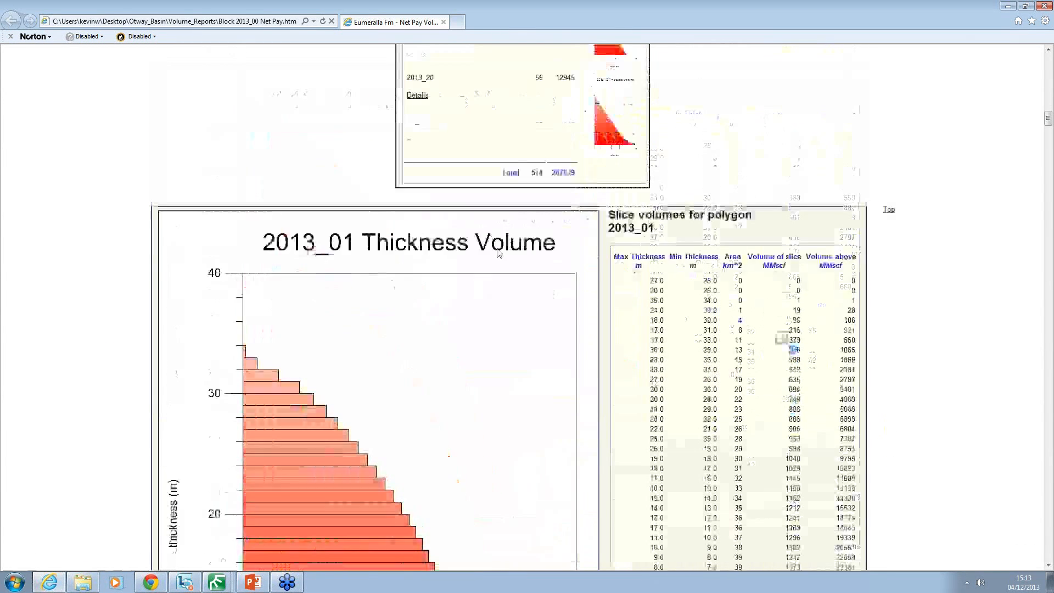
{"action": "left_click", "coordinate": [217, 582]}
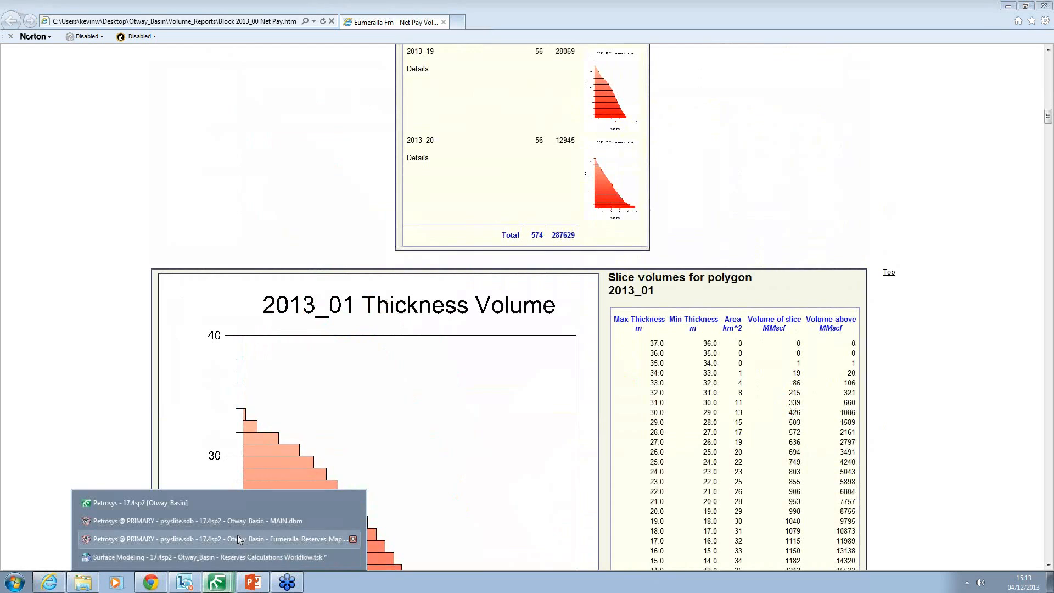
{"action": "left_click", "coordinate": [242, 538]}
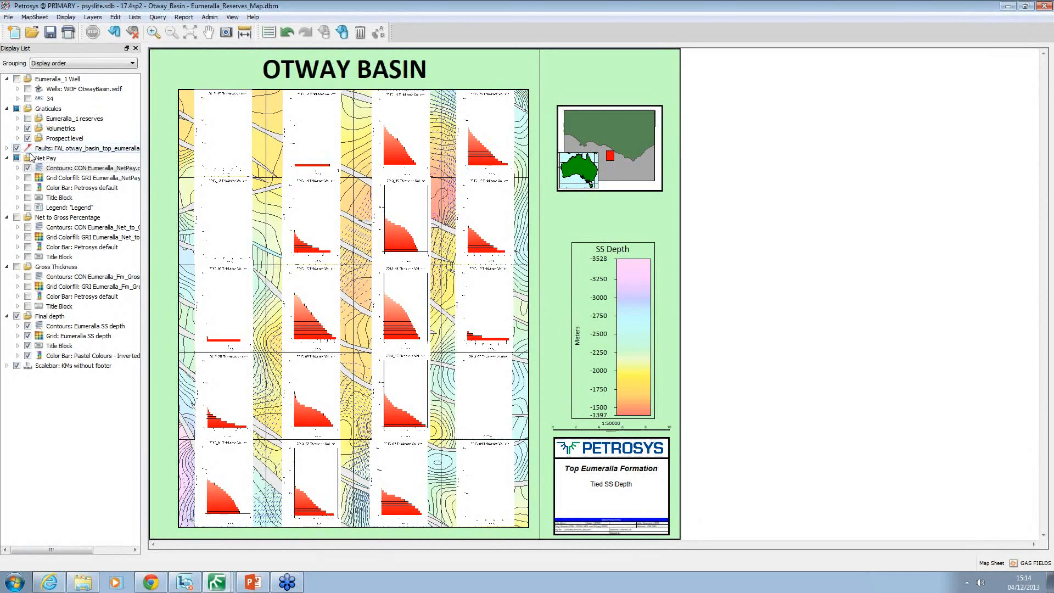
Hide all graticule layers and show the Eumeralla_1 well with its net pay label on the map.
{"action": "left_click", "coordinate": [17, 109]}
{"action": "left_click", "coordinate": [17, 109]}
{"action": "left_click", "coordinate": [17, 79]}
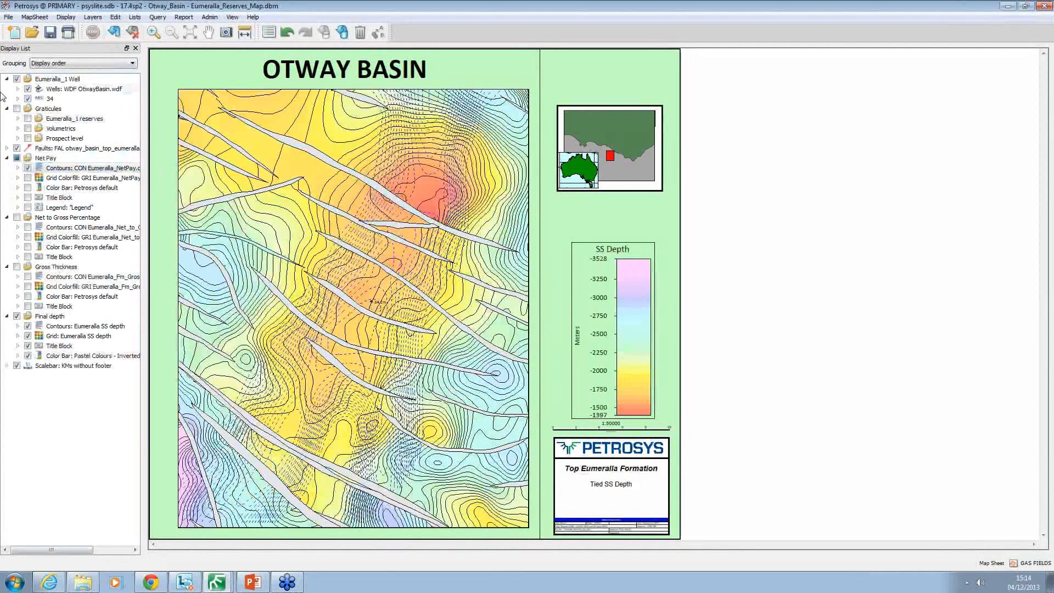
{"action": "scroll", "coordinate": [368, 302], "scroll_direction": "up", "scroll_amount": 1}
{"action": "scroll", "coordinate": [474, 305], "scroll_direction": "up", "scroll_amount": 3}
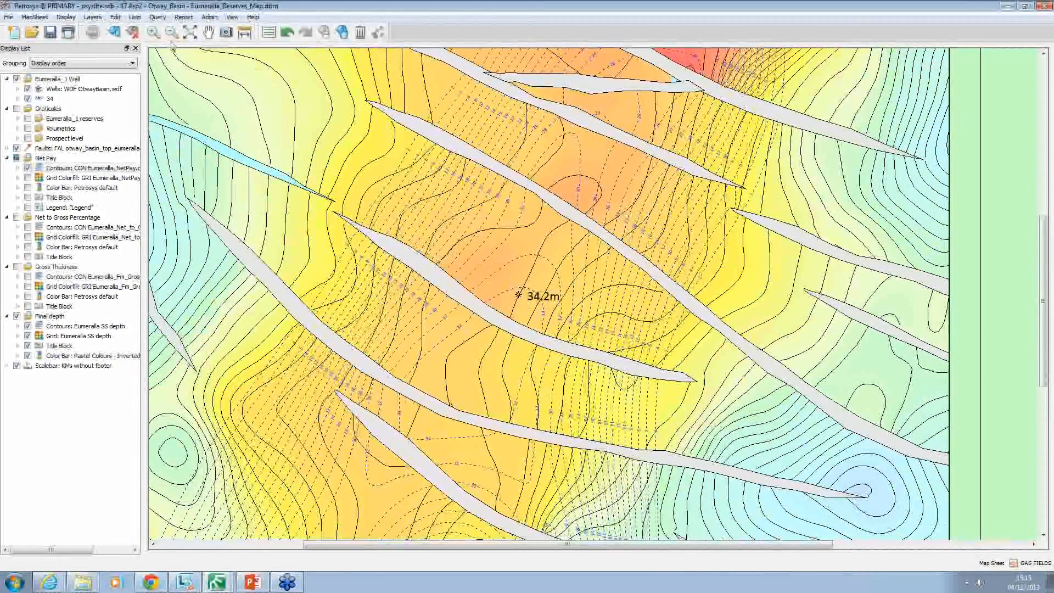
Display the Eumeralla_1 reserves polygons around the well on the map.
{"action": "left_click", "coordinate": [189, 34]}
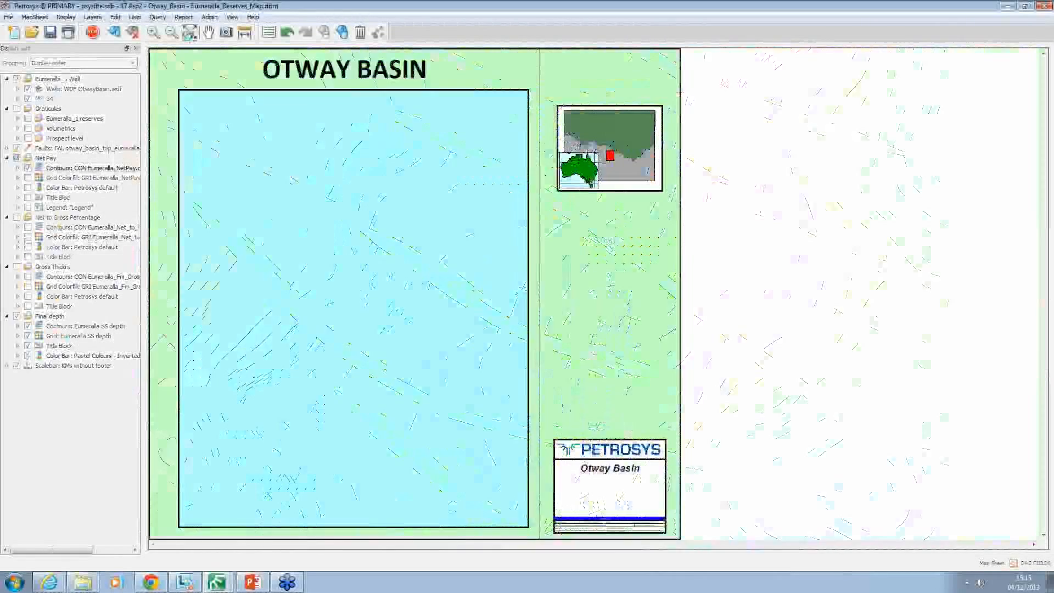
{"action": "left_click", "coordinate": [28, 118]}
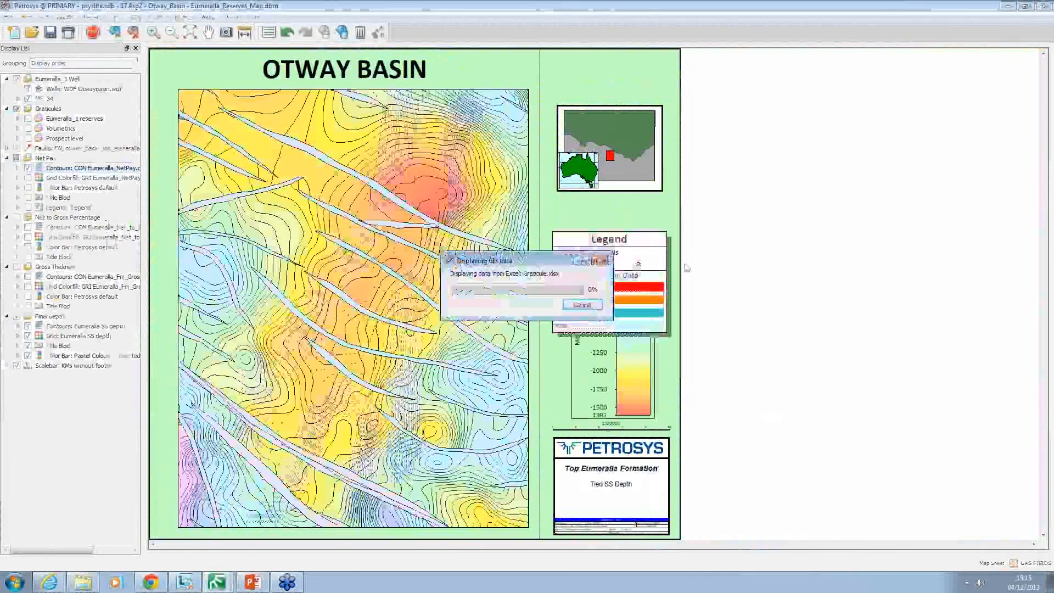
{"action": "scroll", "coordinate": [426, 301], "scroll_direction": "up", "scroll_amount": 5}
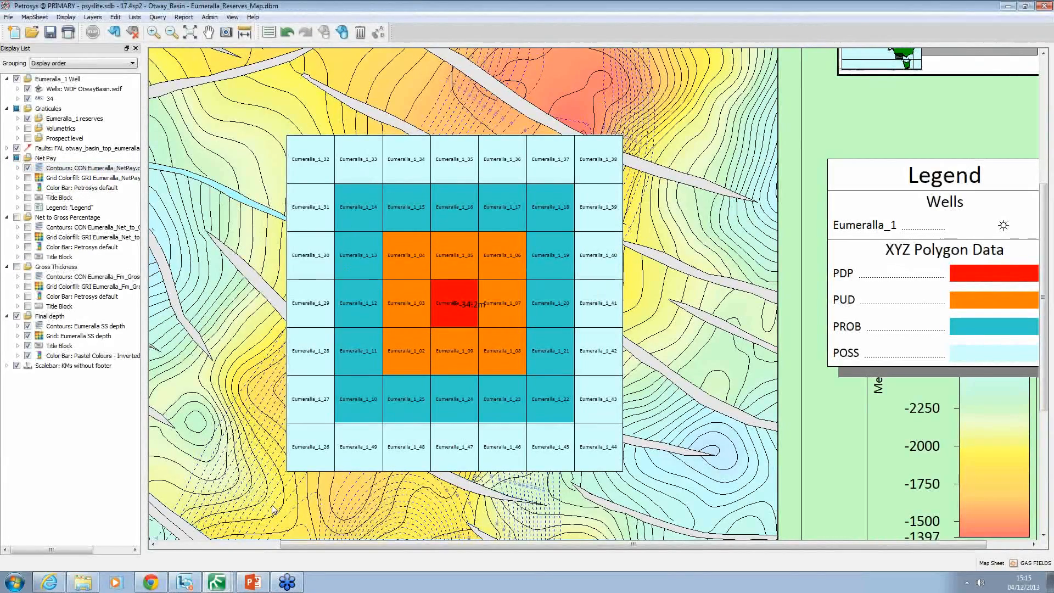
Enable the Eumeralla Fm Proven, Probable and Possible GIIP tasks in the Surface Modeling reserves workflow.
{"action": "left_click", "coordinate": [225, 582]}
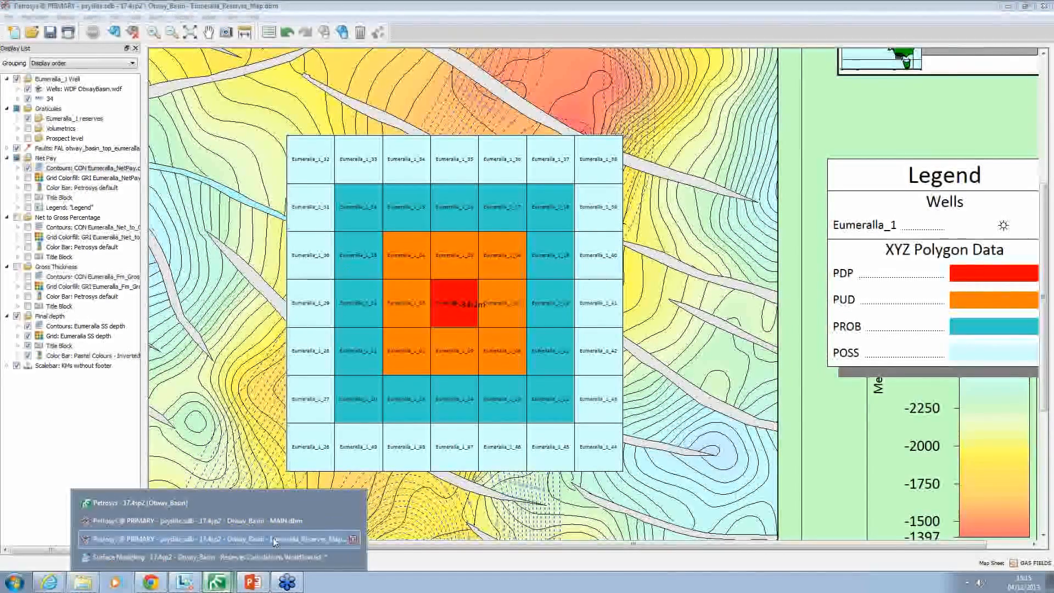
{"action": "left_click", "coordinate": [242, 557]}
{"action": "left_click", "coordinate": [703, 349]}
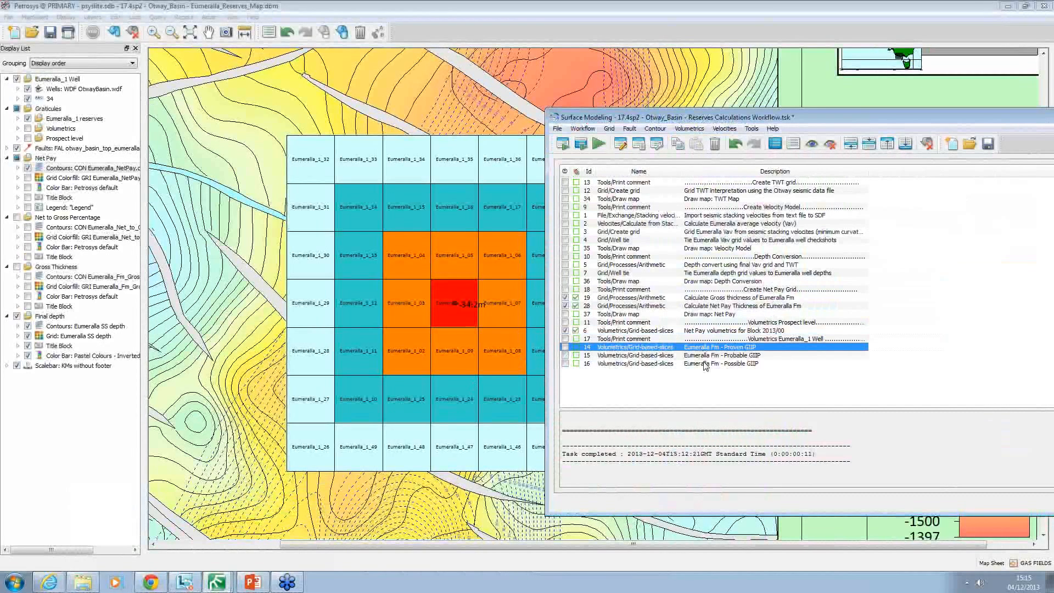
{"action": "left_click", "coordinate": [705, 366], "text": "shift"}
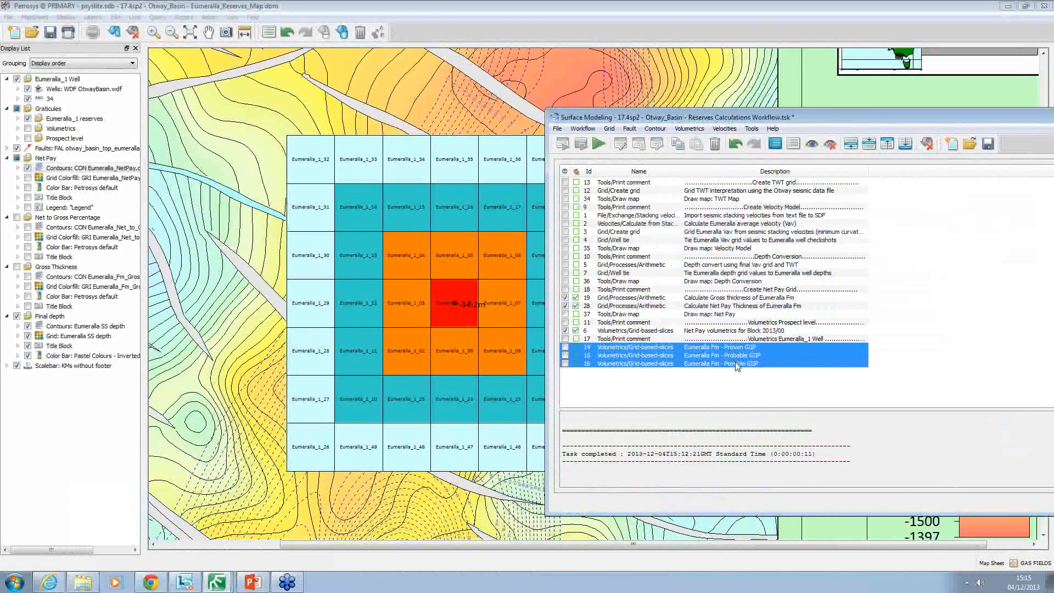
{"action": "left_click", "coordinate": [567, 356]}
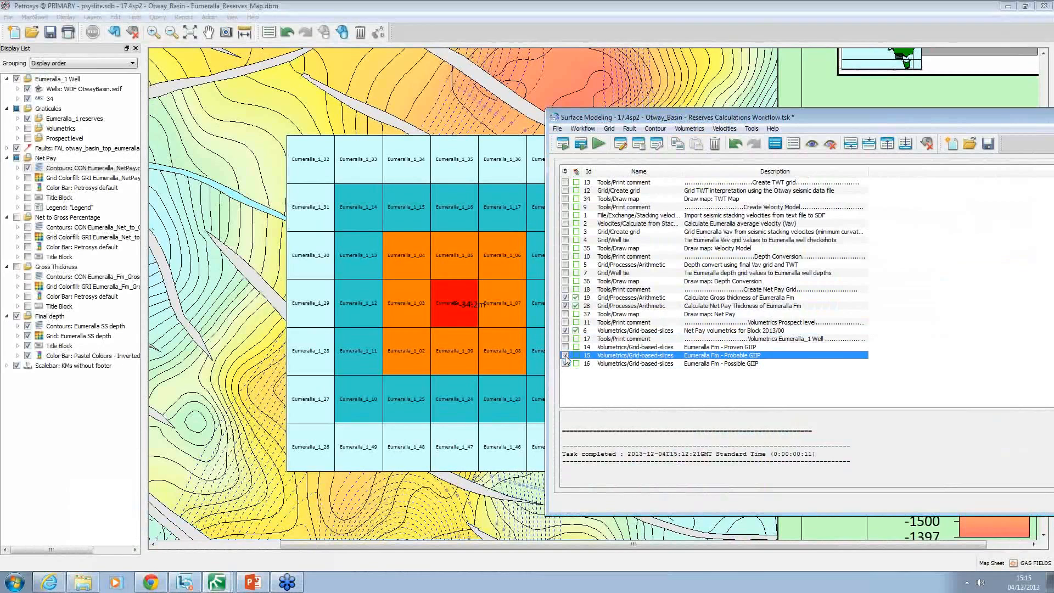
{"action": "left_click", "coordinate": [566, 348]}
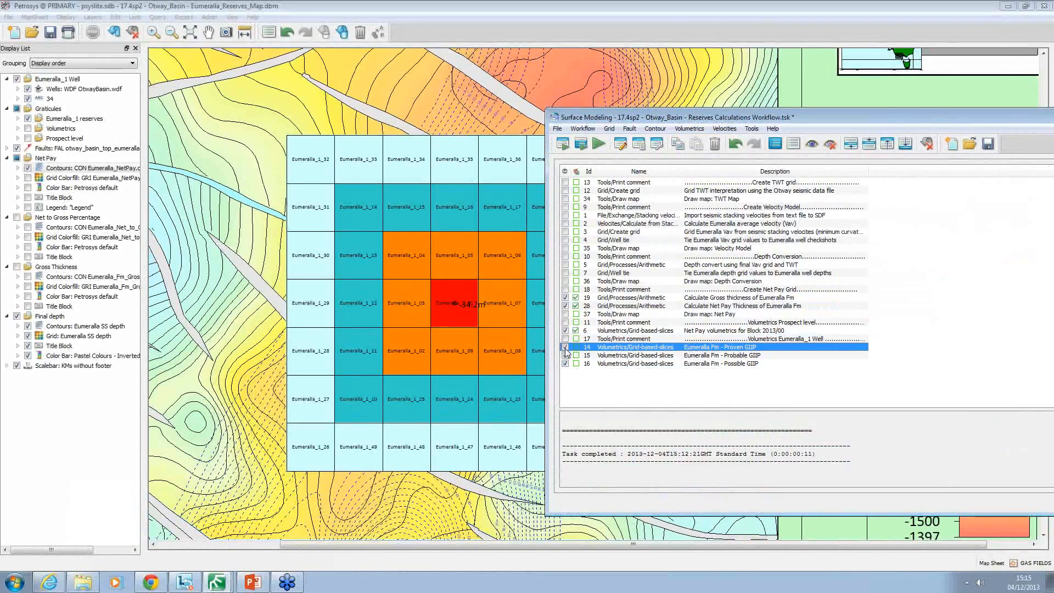
Review the levels, selected Graticule_Eumeralla_1 polygons and report settings of the Proven GIIP volumetrics task.
{"action": "double_click", "coordinate": [693, 351]}
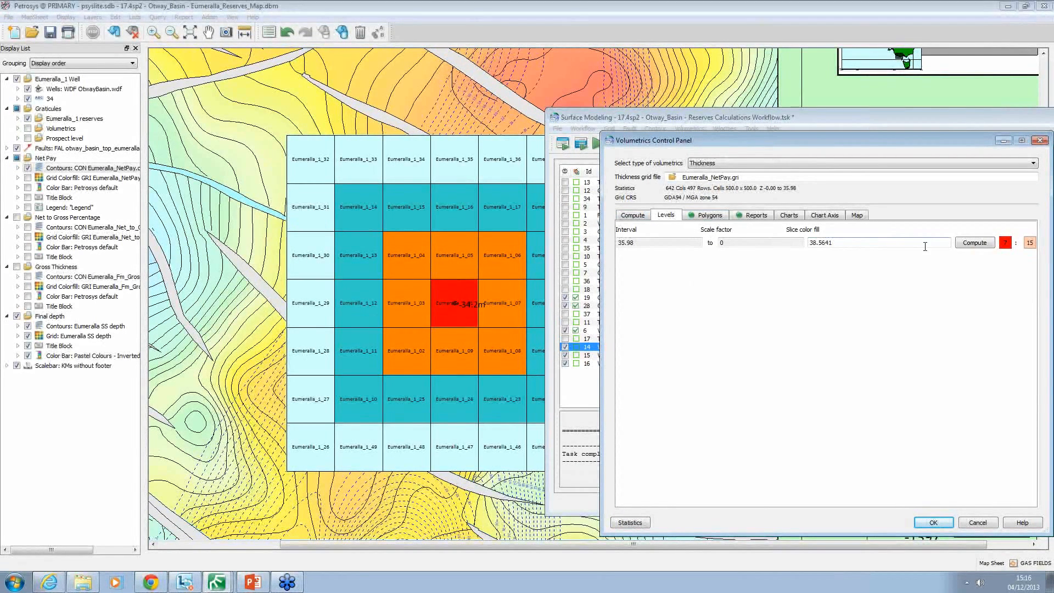
{"action": "left_click", "coordinate": [709, 217]}
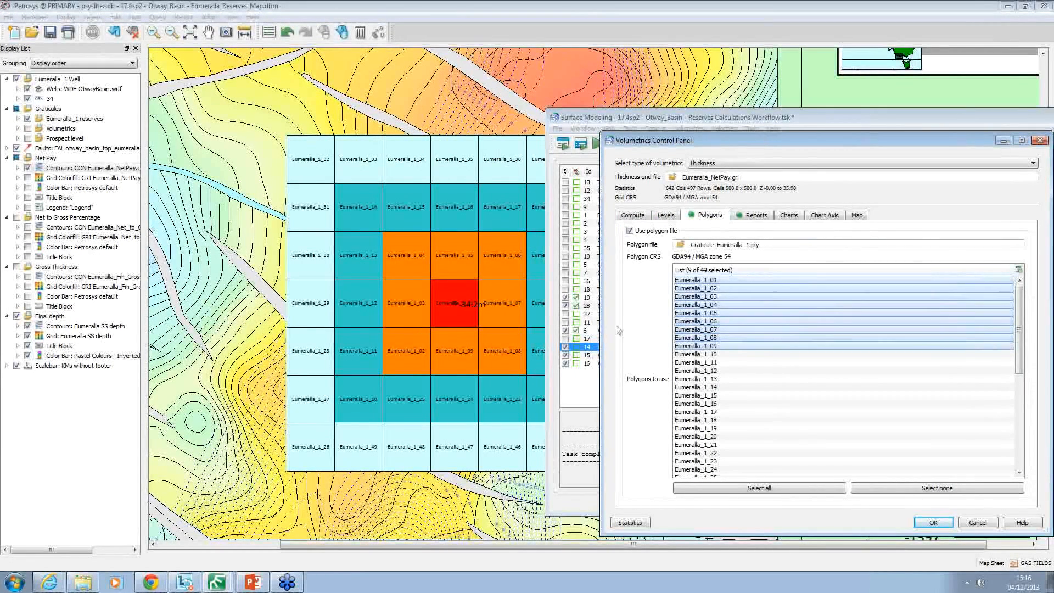
{"action": "left_click", "coordinate": [758, 215]}
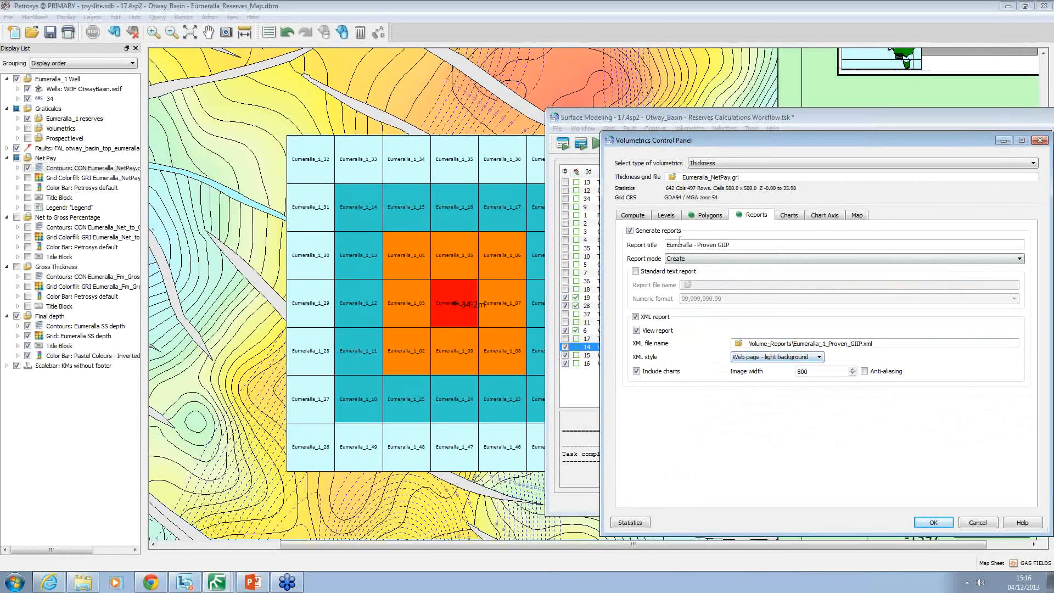
{"action": "left_click", "coordinate": [666, 215]}
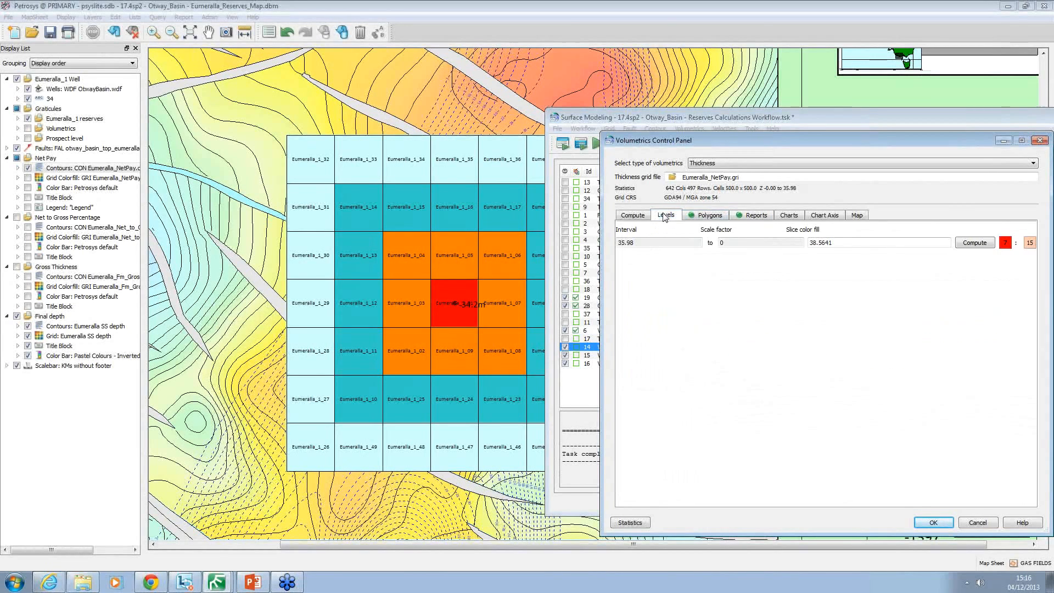
Examine the porosity, hydrocarbon saturation, net/gross and gas parameters behind the Proven GIIP scale factor, leaving them as they are.
{"action": "left_click", "coordinate": [970, 245]}
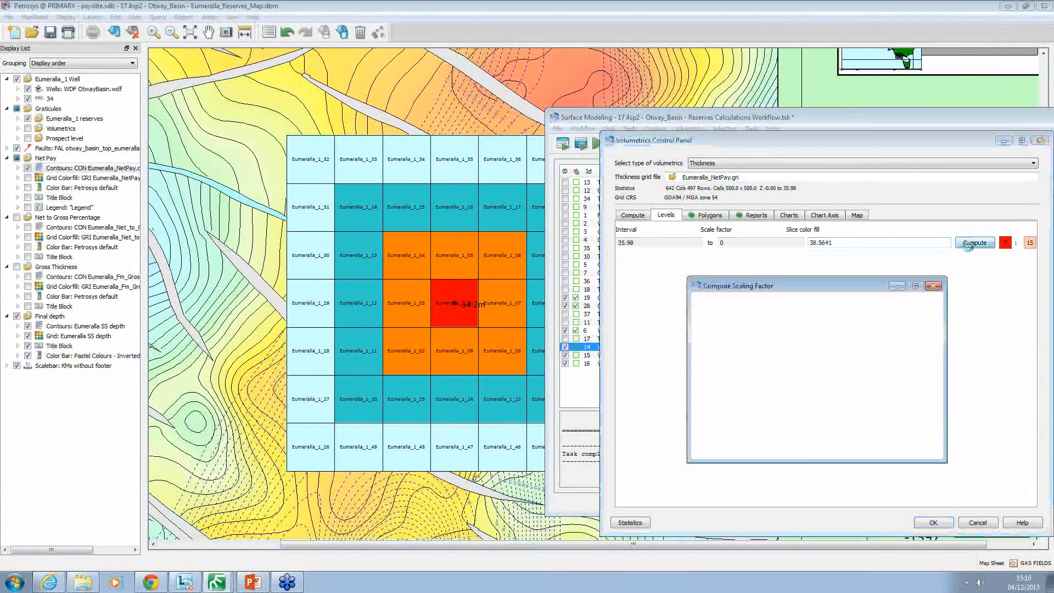
{"action": "left_click_drag", "start_coordinate": [811, 291], "coordinate": [786, 278]}
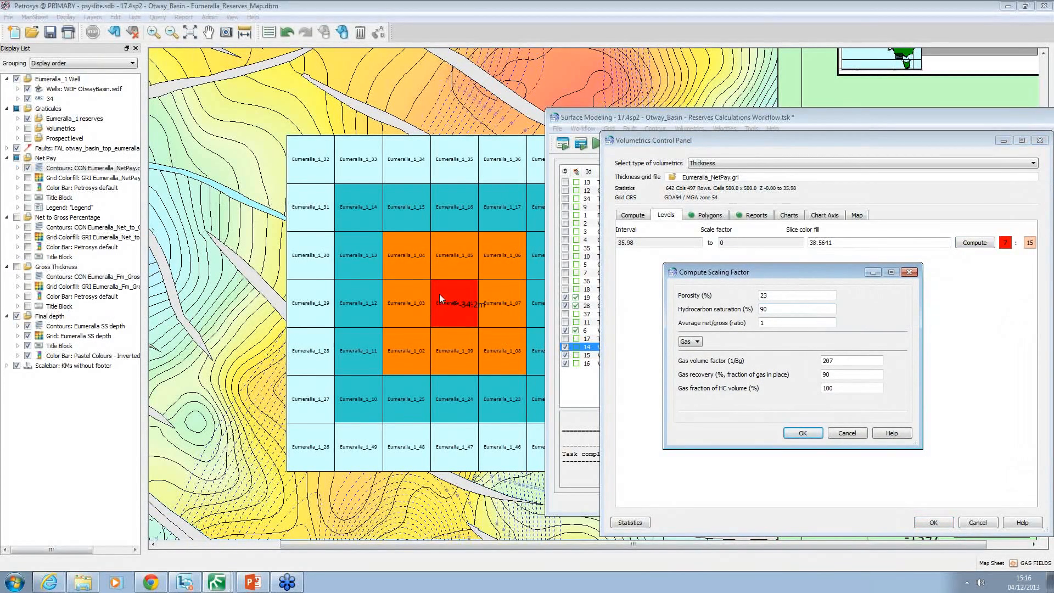
{"action": "double_click", "coordinate": [761, 296]}
{"action": "double_click", "coordinate": [772, 310]}
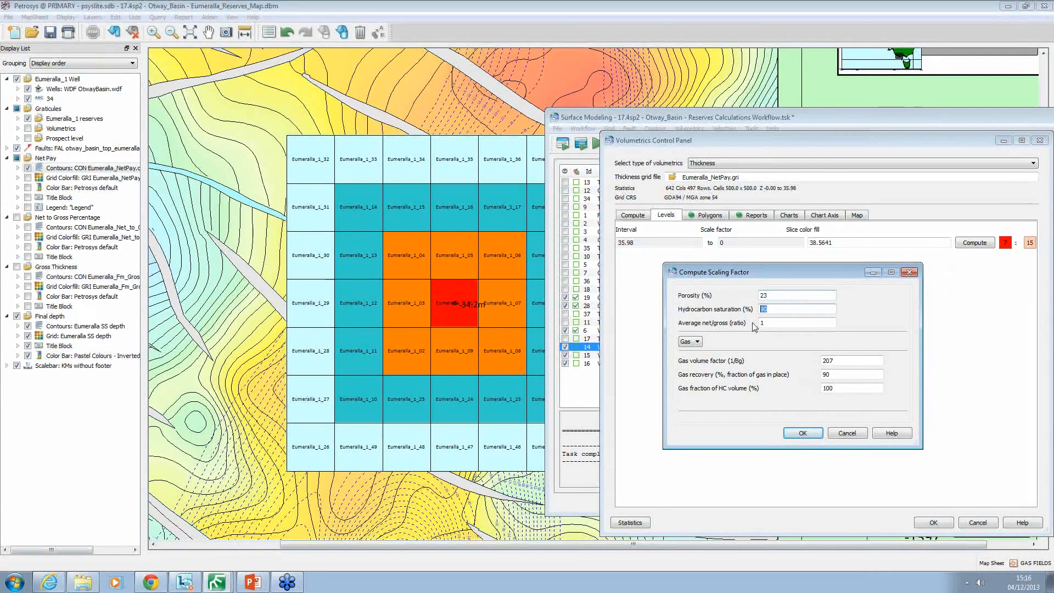
{"action": "double_click", "coordinate": [827, 362]}
{"action": "left_click", "coordinate": [815, 324]}
{"action": "left_click_drag", "start_coordinate": [769, 295], "coordinate": [758, 297]}
{"action": "left_click_drag", "start_coordinate": [780, 298], "coordinate": [757, 296]}
{"action": "left_click", "coordinate": [848, 434]}
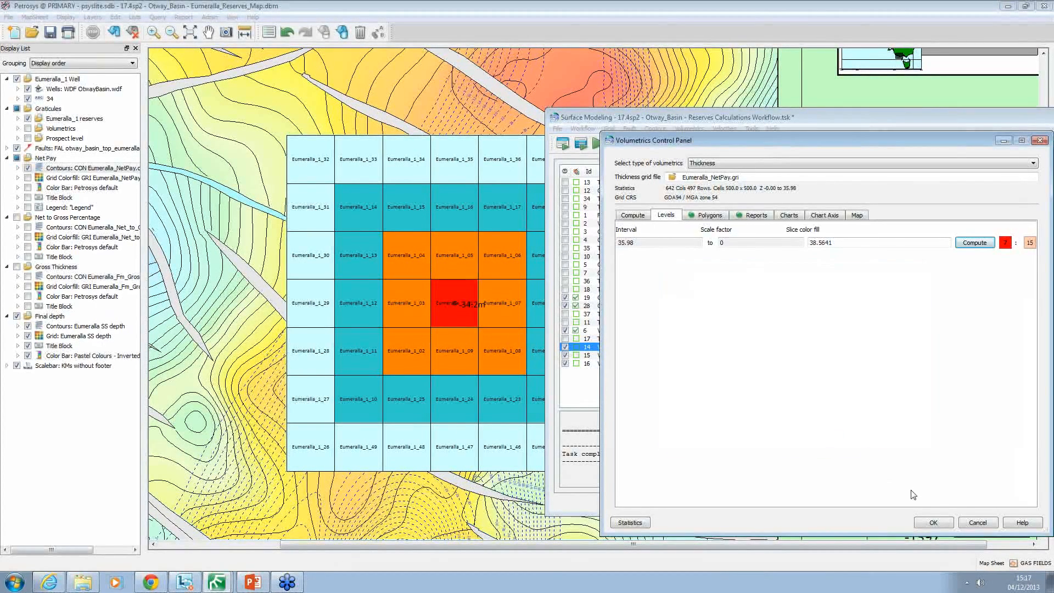
Accept the Proven GIIP task as configured and run the Proven, Probable and Possible GIIP volumetrics tasks.
{"action": "left_click", "coordinate": [933, 523]}
{"action": "left_click", "coordinate": [599, 144]}
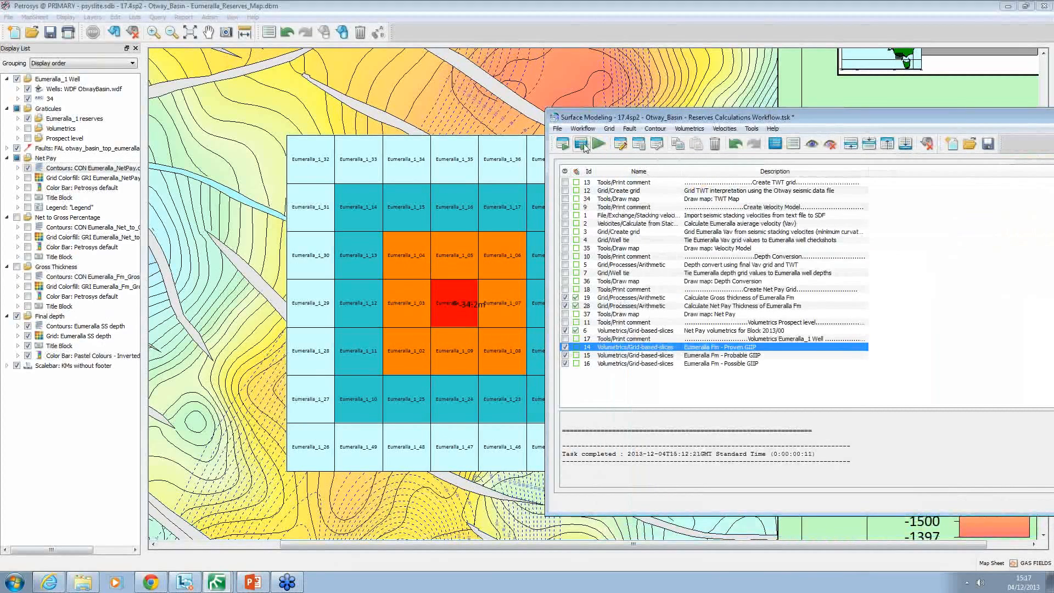
{"action": "left_click", "coordinate": [764, 285]}
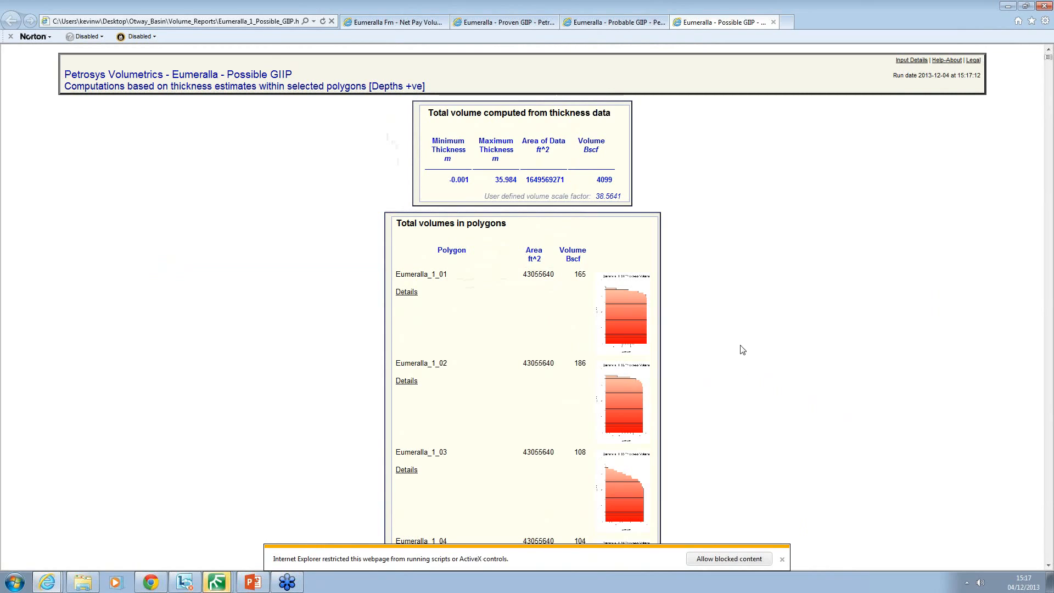
Compare the total volumes in the Proven, Probable and Possible GIIP reports.
{"action": "left_click", "coordinate": [510, 24]}
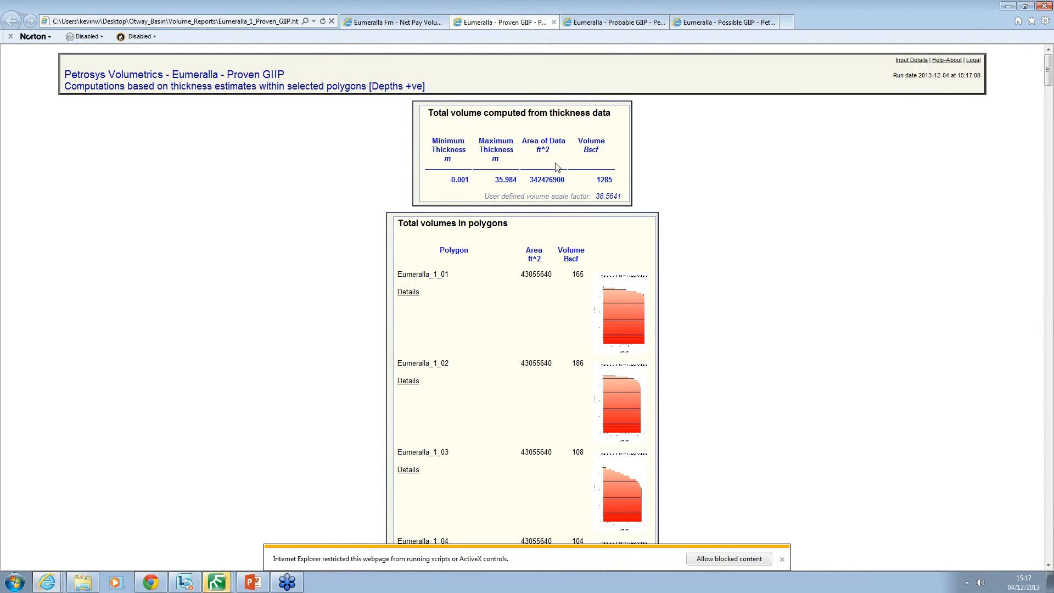
{"action": "left_click_drag", "start_coordinate": [287, 77], "coordinate": [227, 77]}
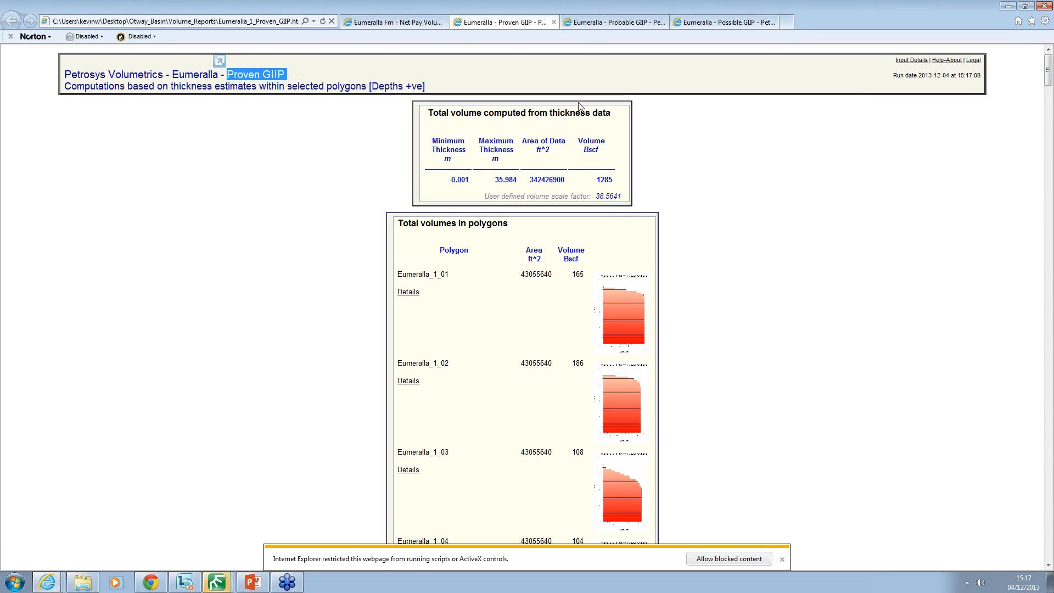
{"action": "left_click", "coordinate": [598, 24]}
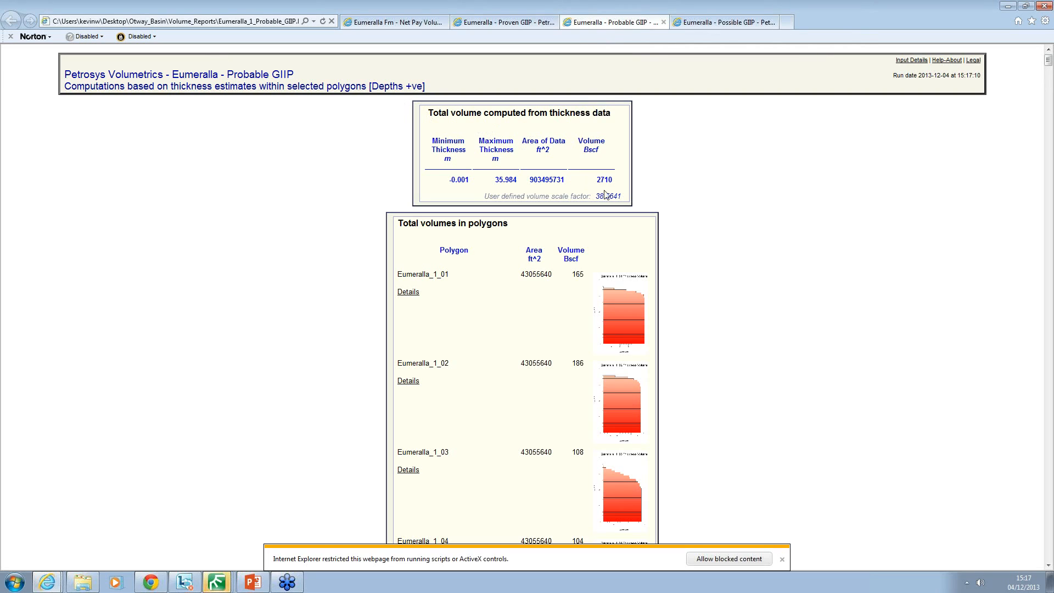
{"action": "left_click", "coordinate": [712, 23]}
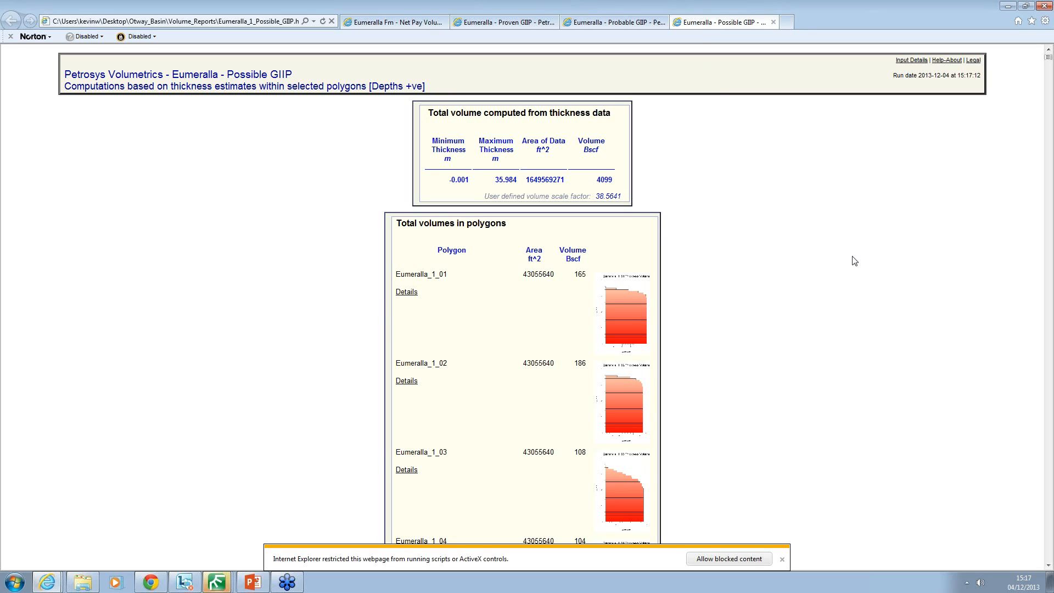
Examine the input data details, polygon summary, units and scale factor parameters in the Possible GIIP report.
{"action": "left_click_drag", "start_coordinate": [1049, 60], "coordinate": [1050, 560]}
{"action": "scroll", "coordinate": [404, 236], "scroll_direction": "up", "scroll_amount": 12}
{"action": "scroll", "coordinate": [402, 245], "scroll_direction": "down", "scroll_amount": 3}
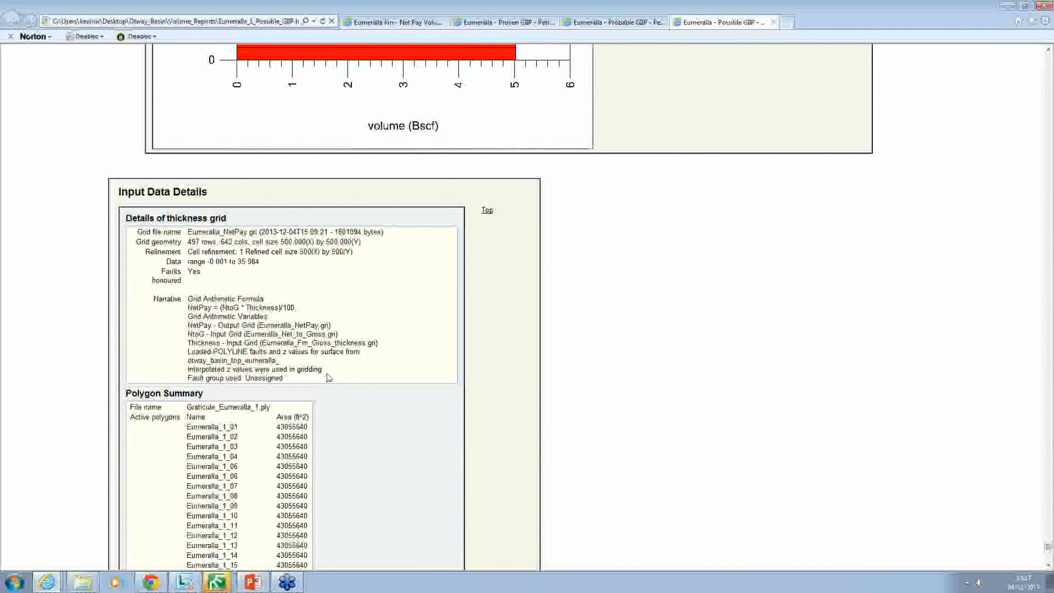
{"action": "scroll", "coordinate": [251, 325], "scroll_direction": "down", "scroll_amount": 6}
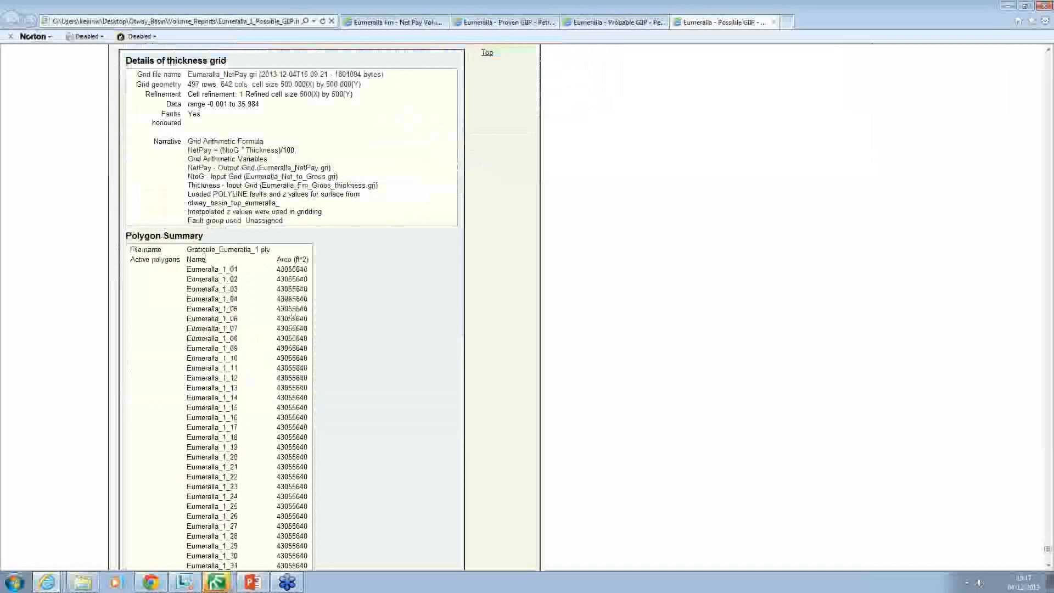
{"action": "scroll", "coordinate": [228, 221], "scroll_direction": "down", "scroll_amount": 12}
{"action": "scroll", "coordinate": [228, 220], "scroll_direction": "down", "scroll_amount": 12}
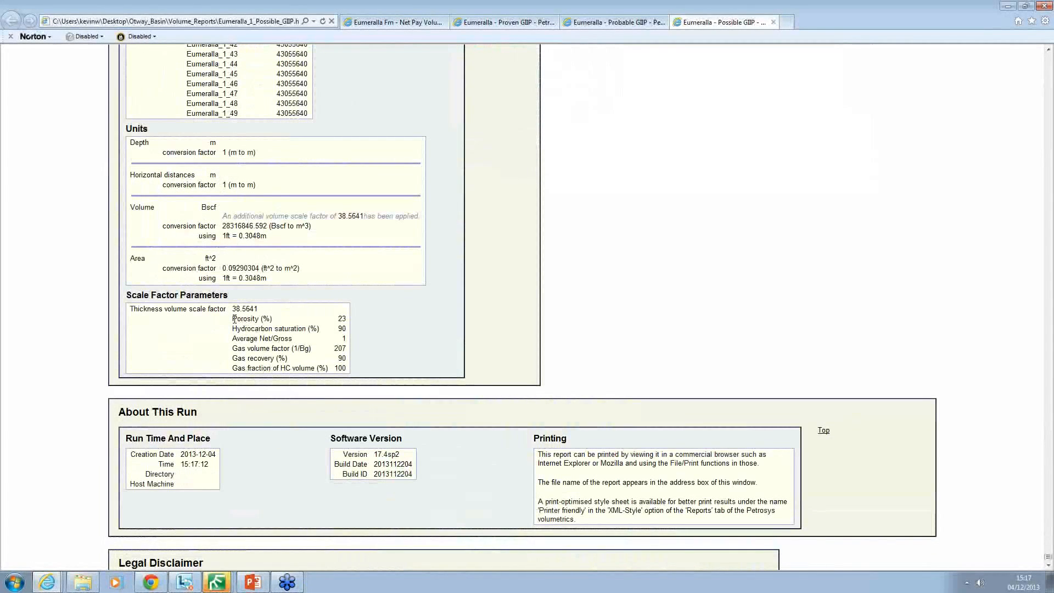
Check the porosity entry among the scale factor parameters in the Possible GIIP report.
{"action": "left_click_drag", "start_coordinate": [234, 318], "coordinate": [346, 321]}
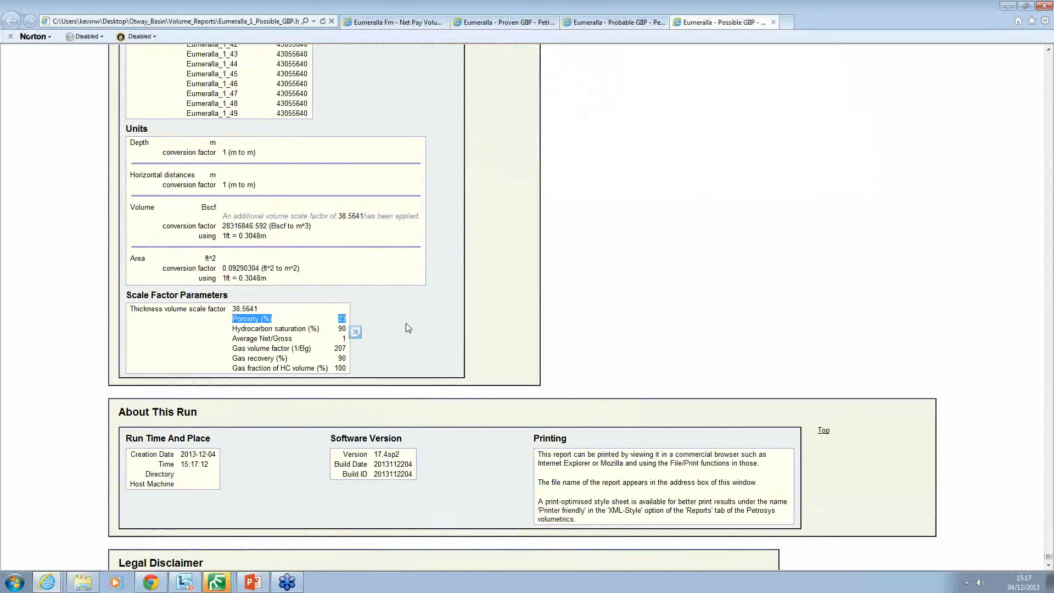
{"action": "left_click", "coordinate": [580, 292]}
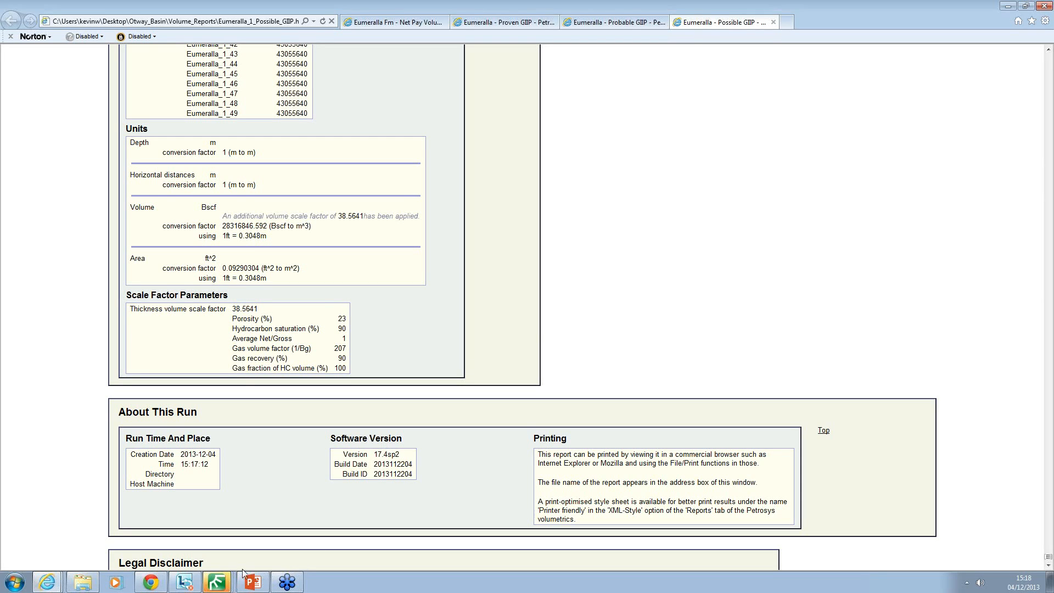
Switch to the Eumeralla_Reserves_Map in Petrosys, fit the whole sheet and redraw it with all Graticules, Net Pay, Net to Gross and Gross Thickness layers enabled.
{"action": "left_click", "coordinate": [227, 583]}
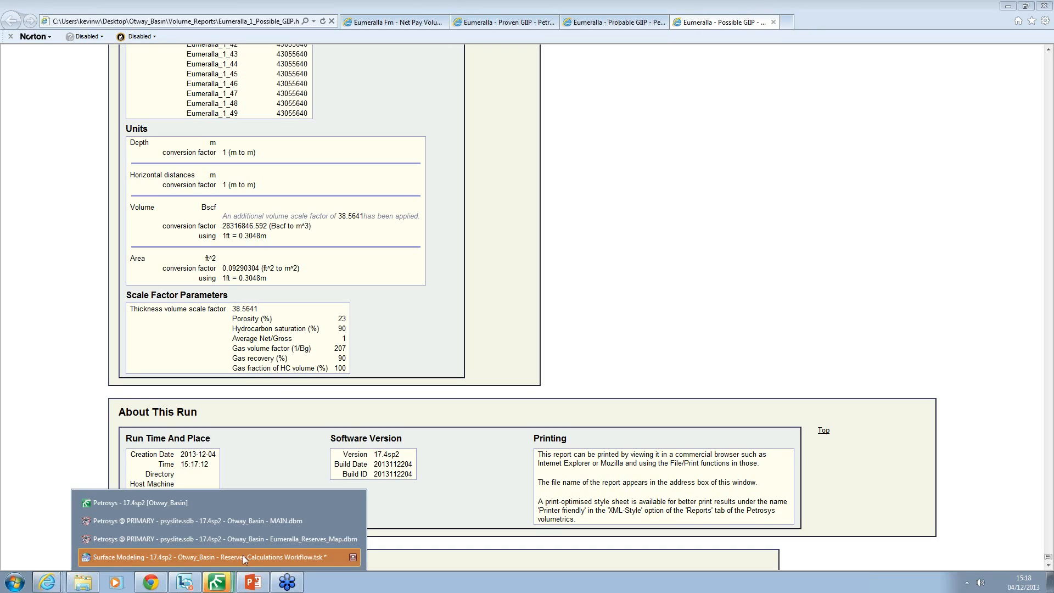
{"action": "left_click", "coordinate": [229, 542]}
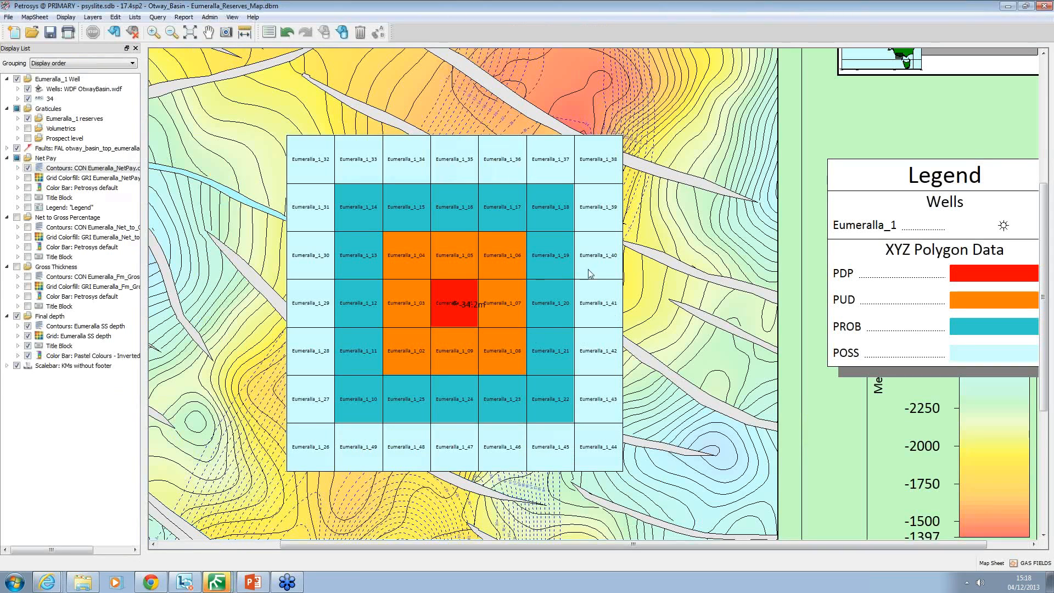
{"action": "left_click", "coordinate": [190, 33]}
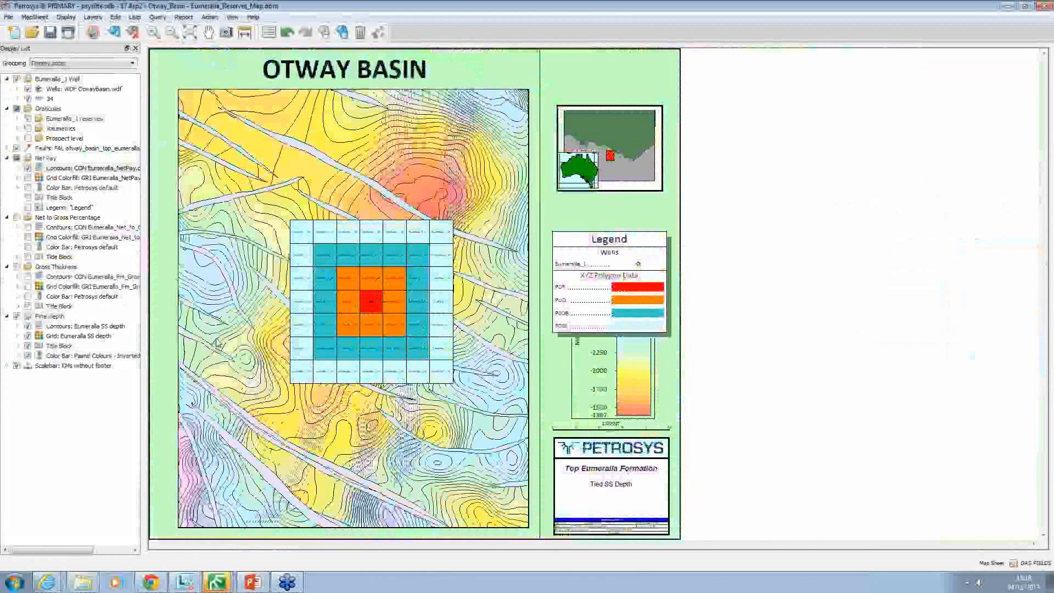
{"action": "left_click", "coordinate": [16, 218]}
{"action": "left_click", "coordinate": [17, 158]}
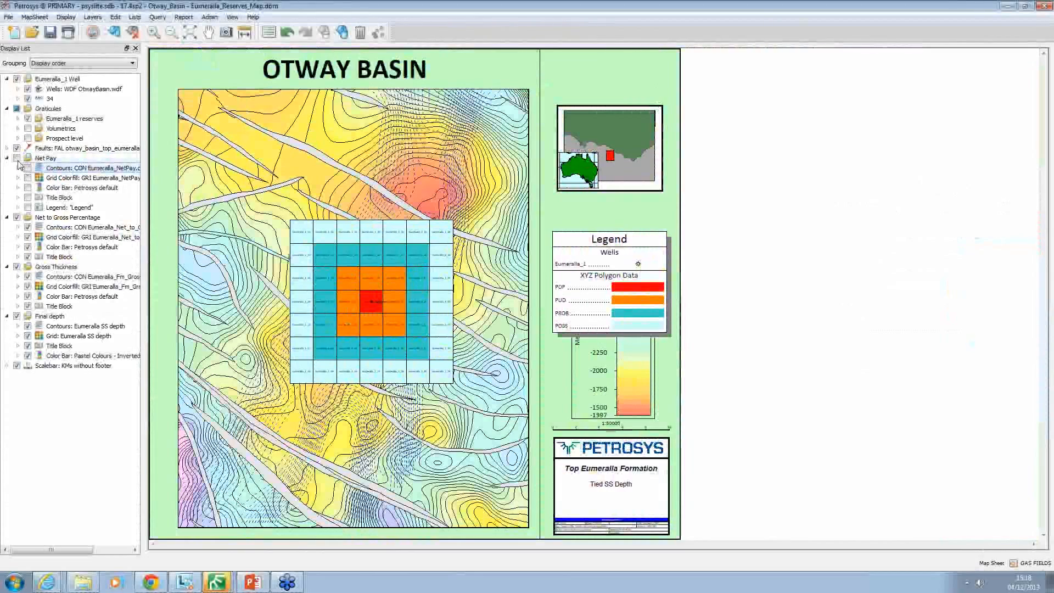
{"action": "left_click", "coordinate": [17, 109]}
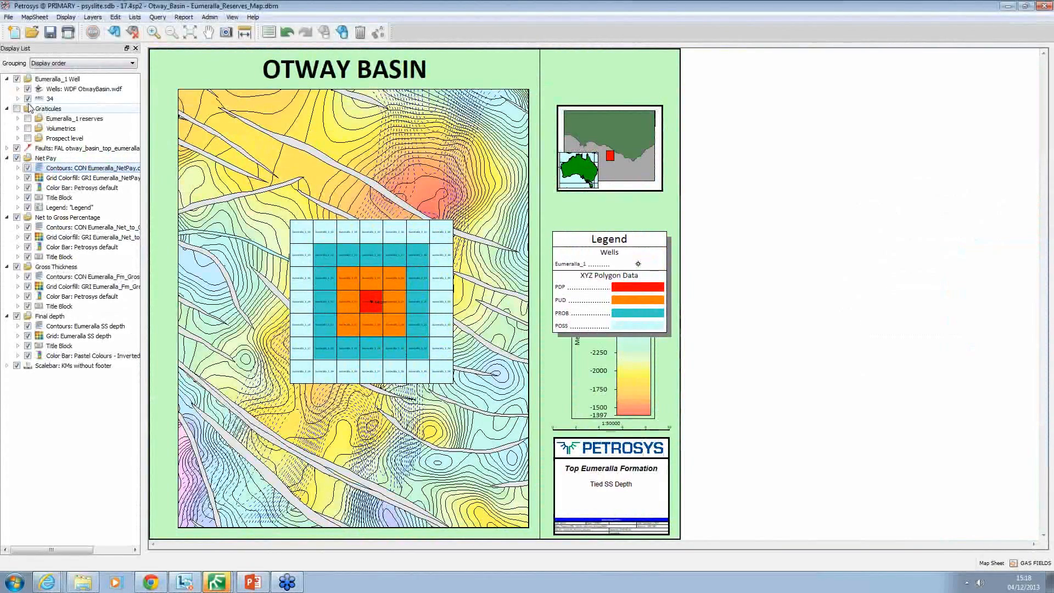
{"action": "left_click", "coordinate": [113, 32]}
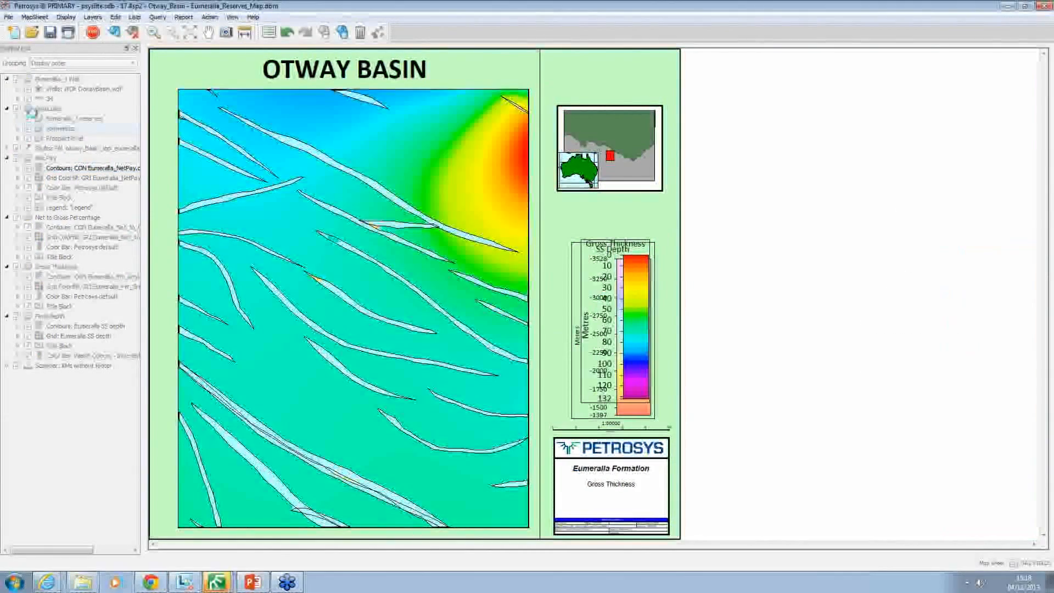
Export the entire map to Eumeralla_Reserves_Map.pdf with georeference info and layers, replacing the existing file.
{"action": "left_click", "coordinate": [9, 17]}
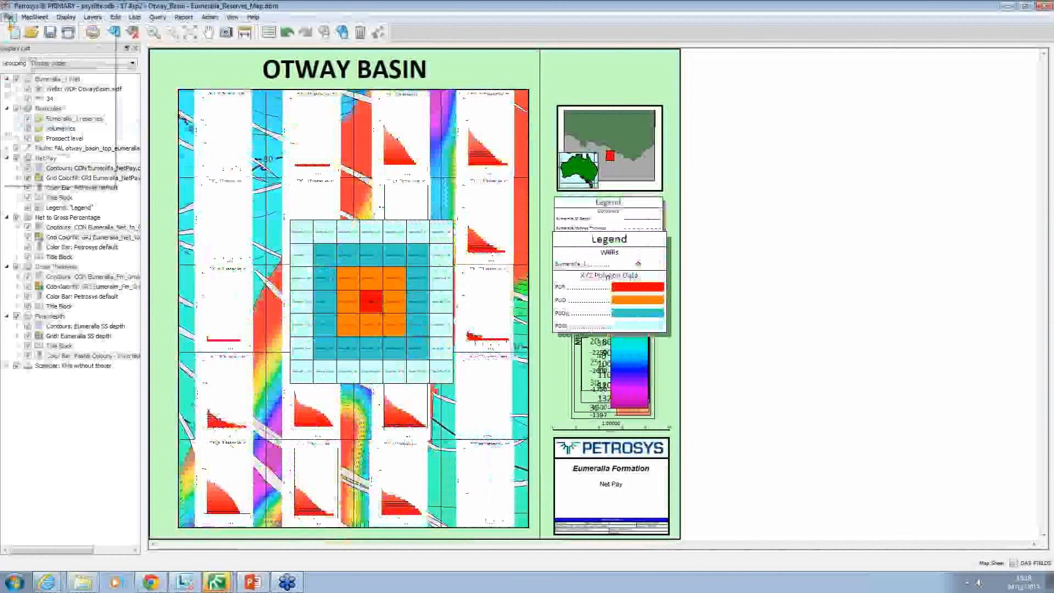
{"action": "mouse_move", "coordinate": [106, 125]}
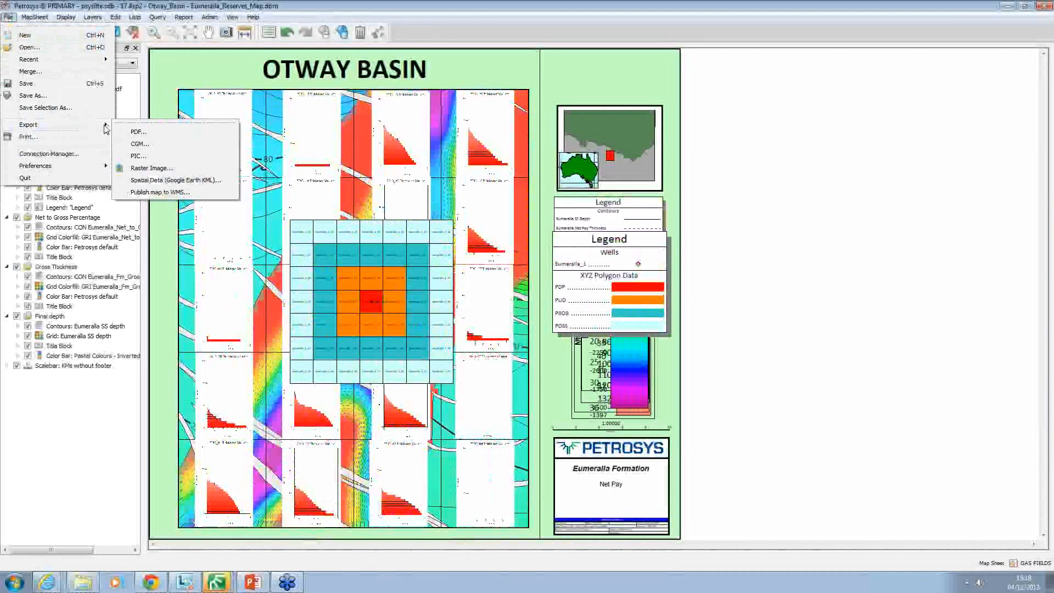
{"action": "left_click", "coordinate": [145, 133]}
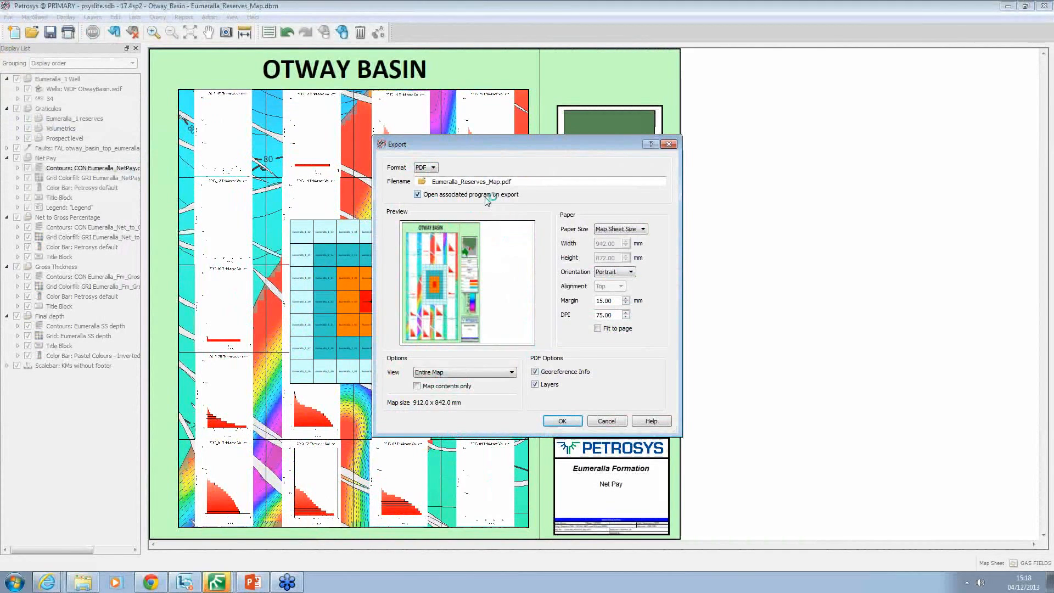
{"action": "left_click", "coordinate": [562, 421]}
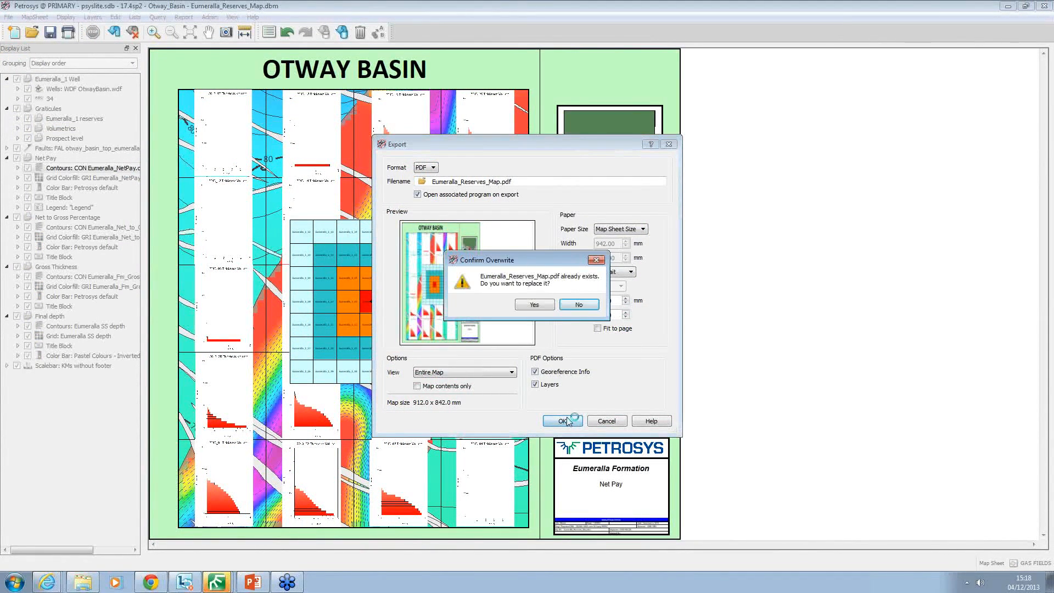
{"action": "left_click", "coordinate": [551, 305]}
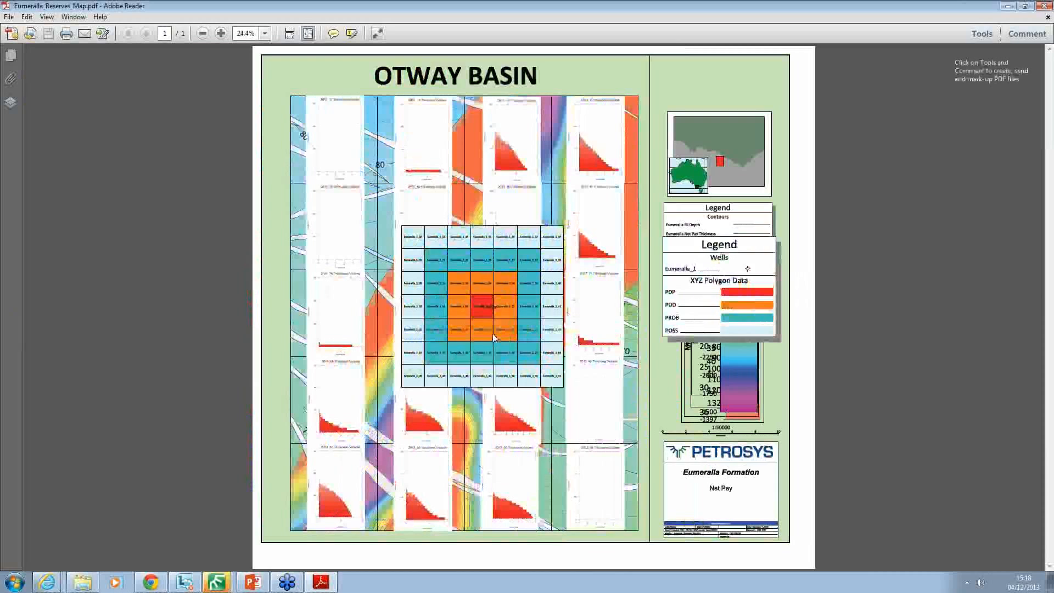
Hide the PDF's Final depth, Gross Thickness, Net to Gross Percentage, Graticules and Eumeralla_1 Well layers, and toggle Net Pay's colorfill grid off and on.
{"action": "left_click", "coordinate": [11, 103]}
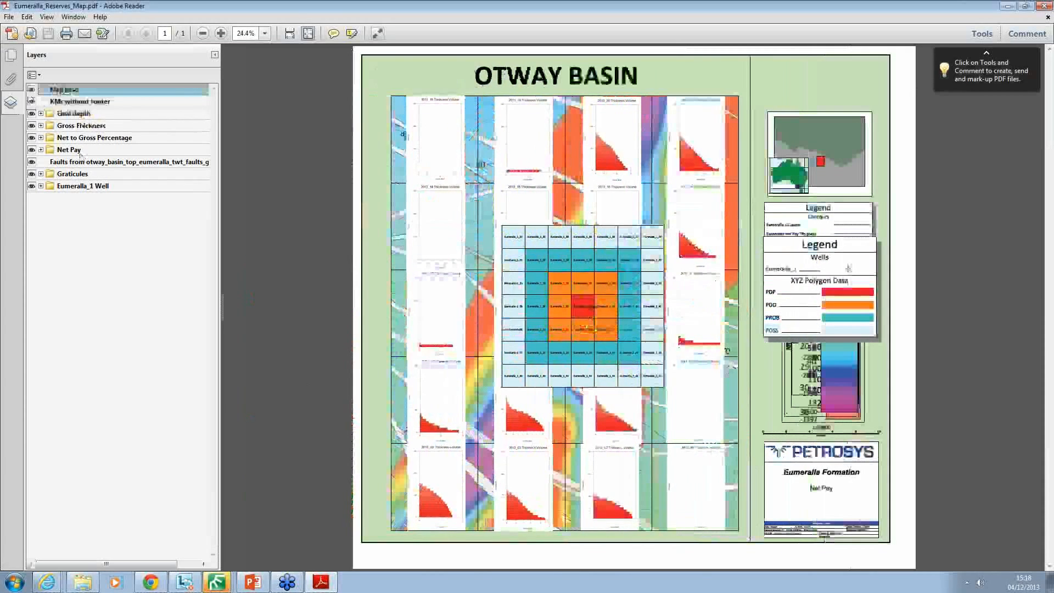
{"action": "left_click", "coordinate": [32, 114]}
{"action": "left_click", "coordinate": [32, 125]}
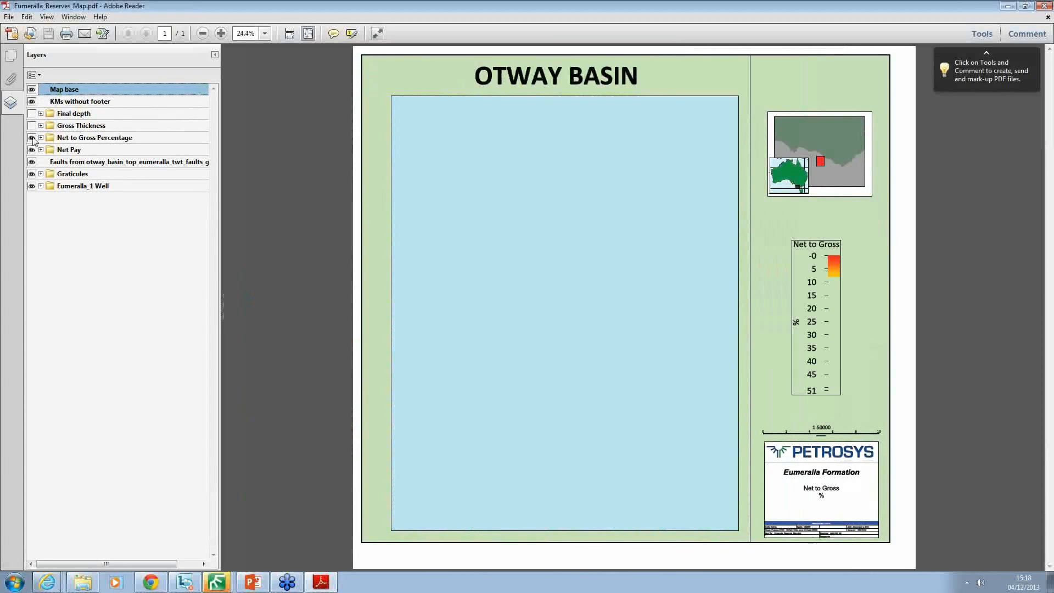
{"action": "left_click", "coordinate": [32, 137]}
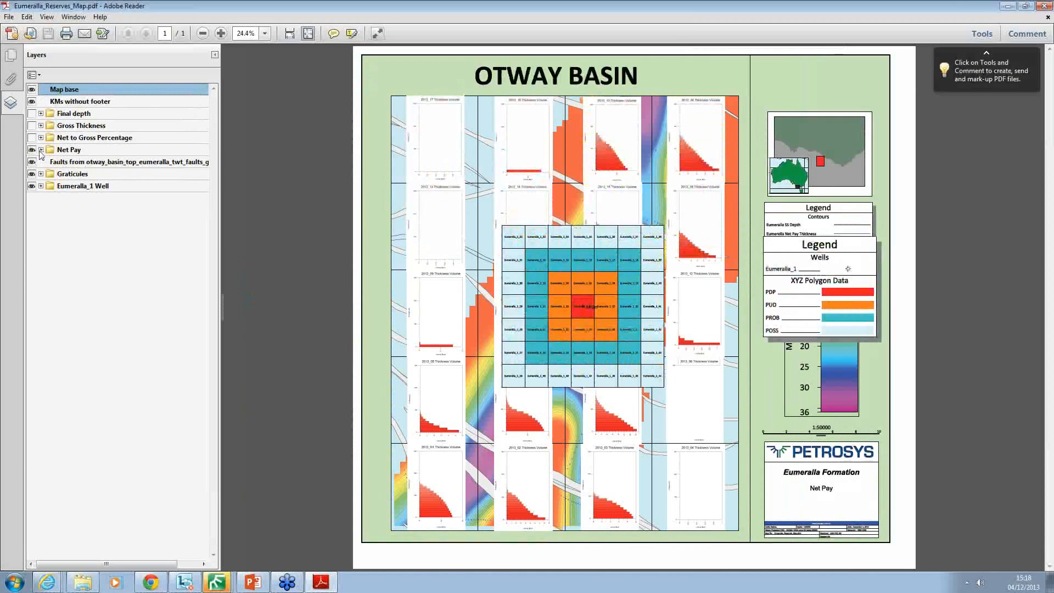
{"action": "left_click", "coordinate": [31, 186]}
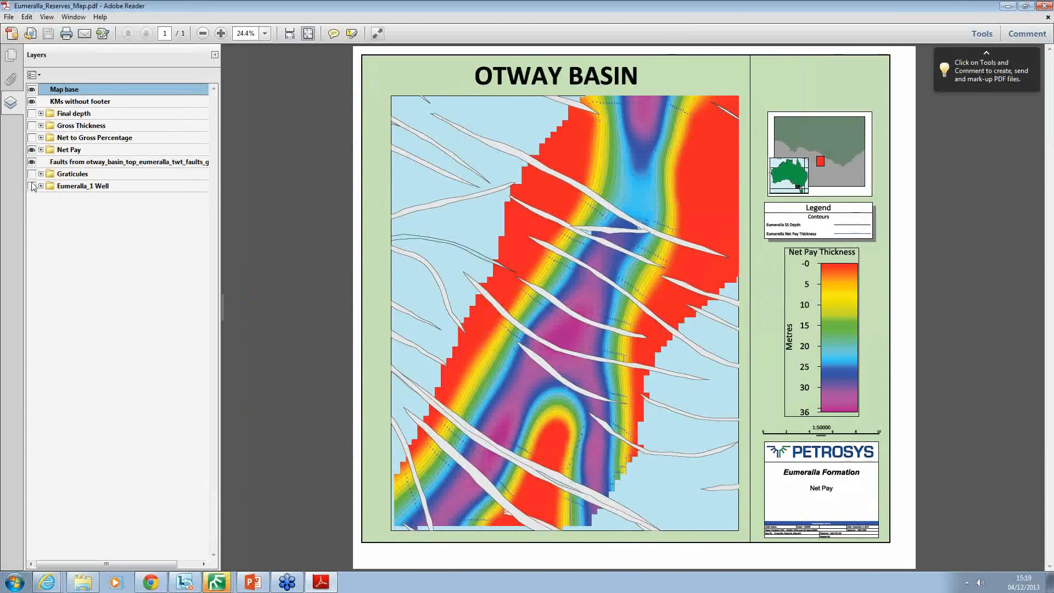
{"action": "left_click", "coordinate": [40, 150]}
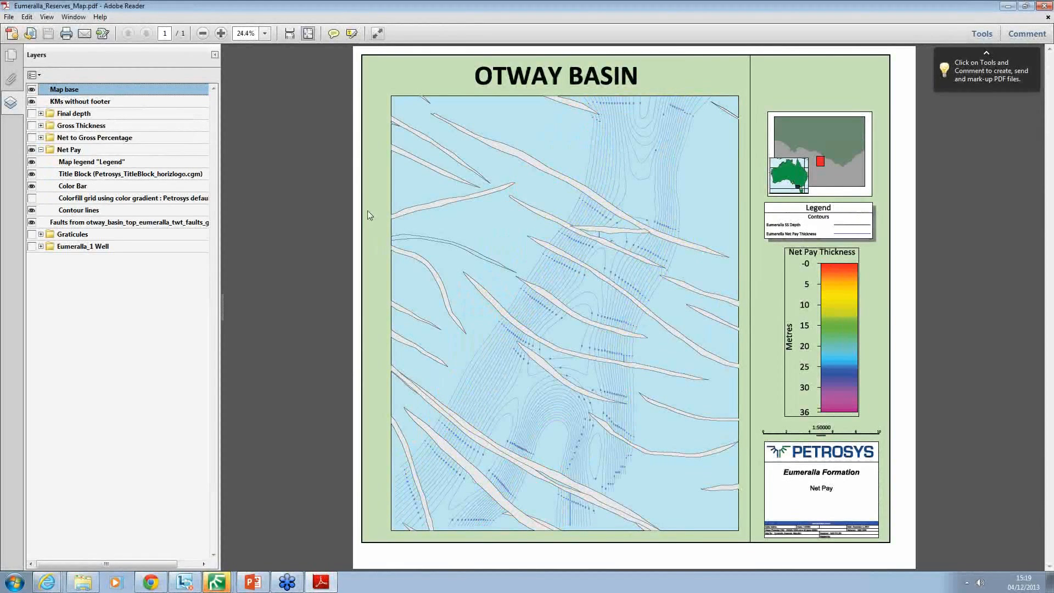
{"action": "left_click", "coordinate": [32, 198]}
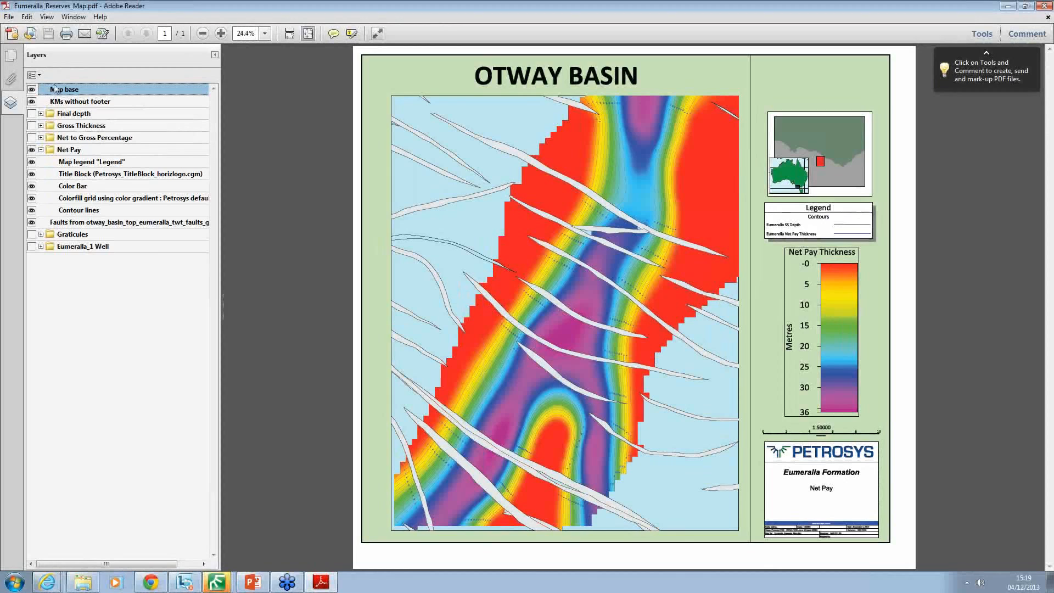
Activate the Geospatial Location Tool and inspect the coordinates of a point on the Net Pay map in the PDF.
{"action": "left_click", "coordinate": [26, 16]}
{"action": "mouse_move", "coordinate": [91, 233]}
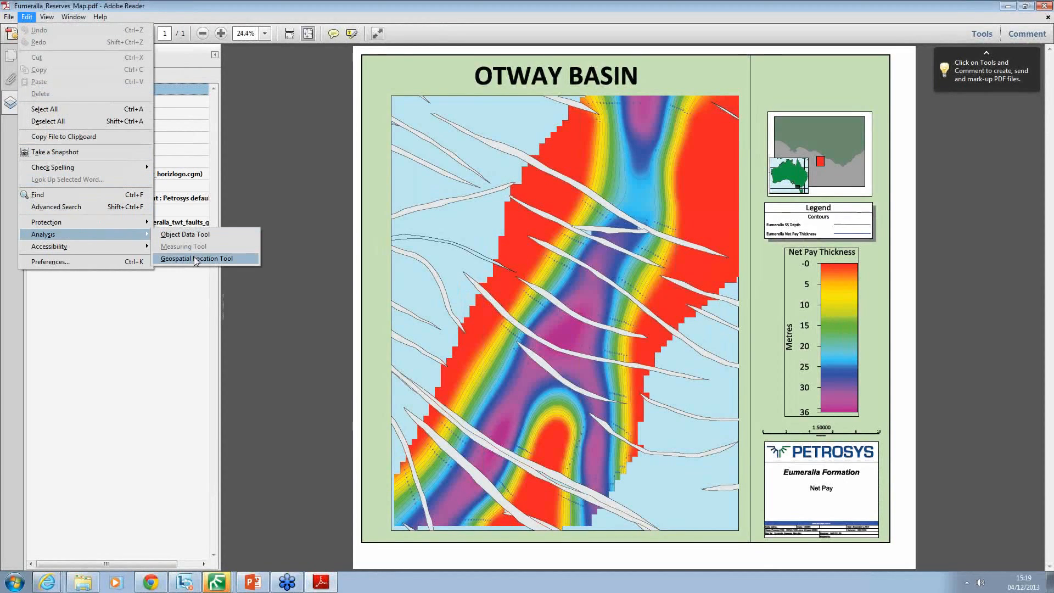
{"action": "left_click", "coordinate": [187, 259]}
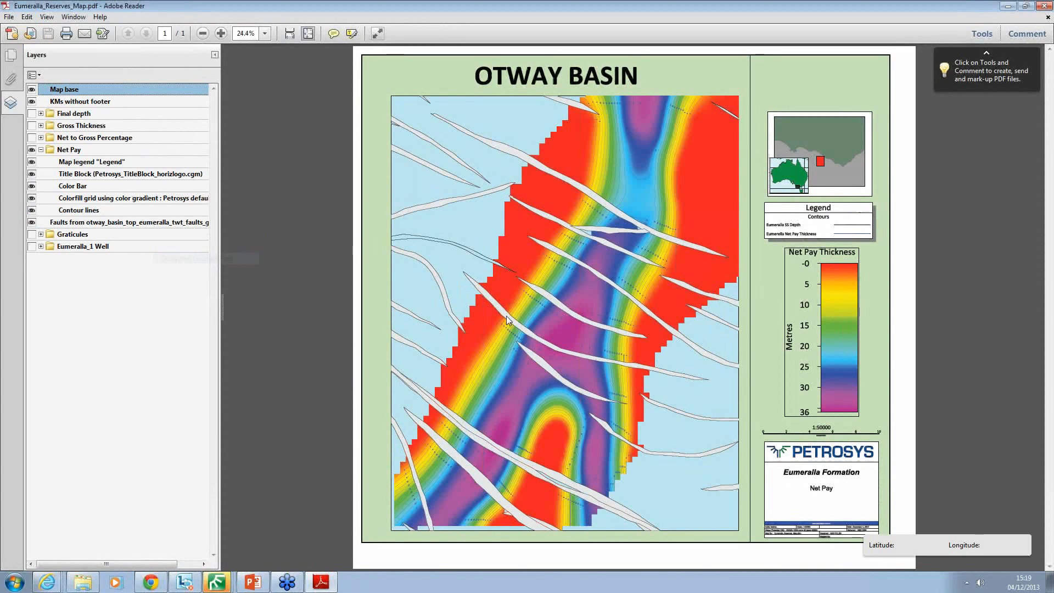
{"action": "right_click", "coordinate": [577, 285]}
{"action": "left_click", "coordinate": [547, 267]}
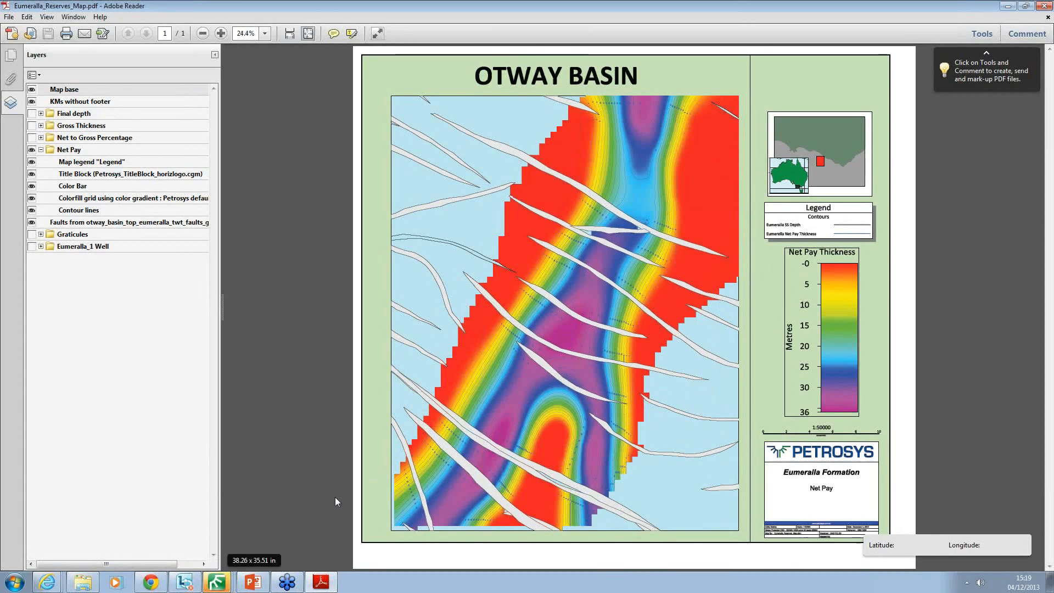
Switch to the Reserves Mapping presentation in PowerPoint and start the slide show from the Upcoming Features slide.
{"action": "left_click", "coordinate": [286, 582]}
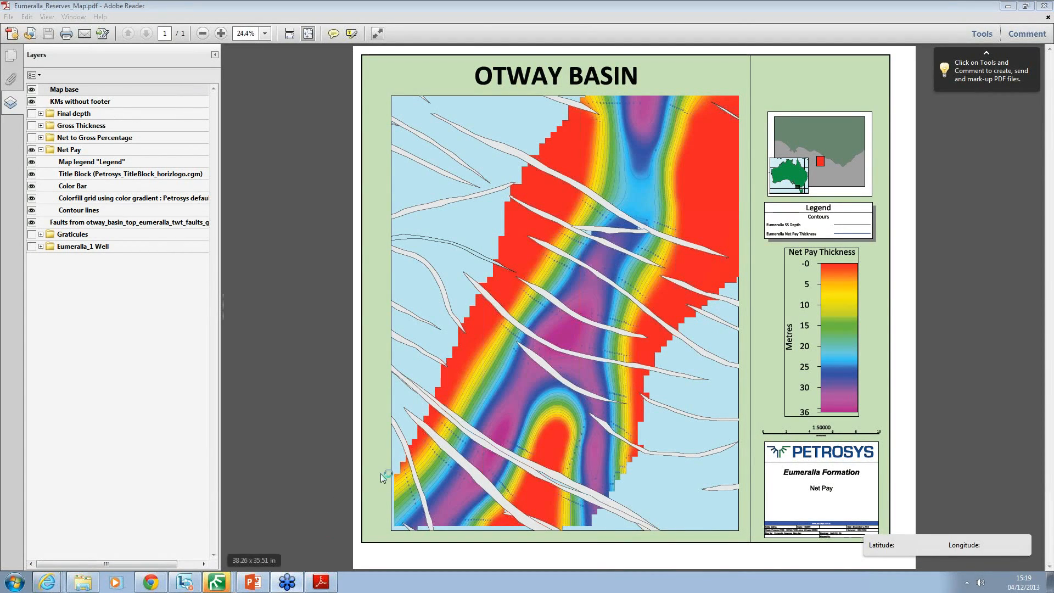
{"action": "left_click", "coordinate": [252, 582]}
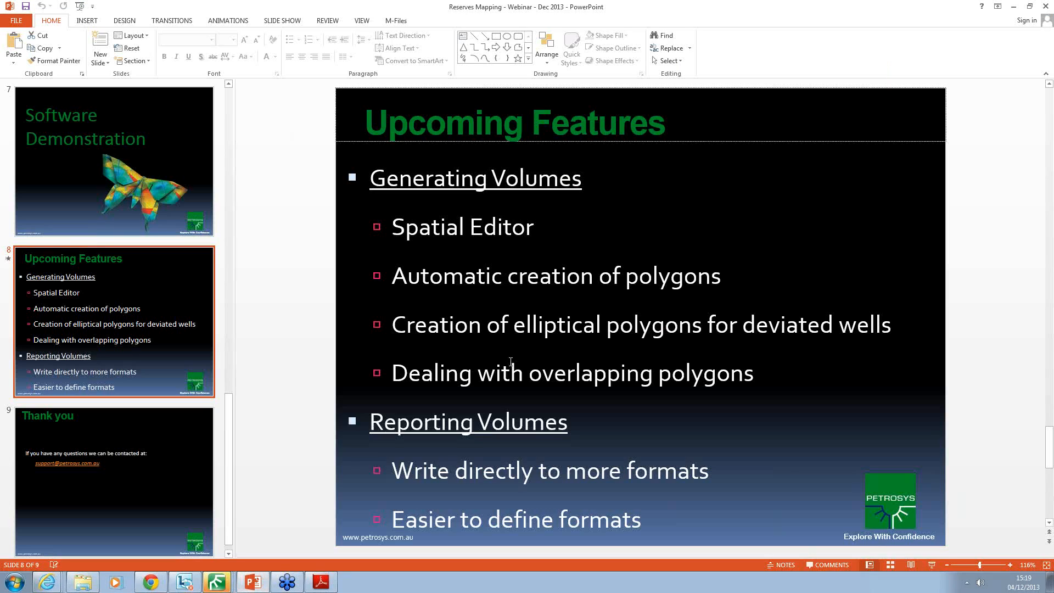
{"action": "left_click", "coordinate": [932, 564]}
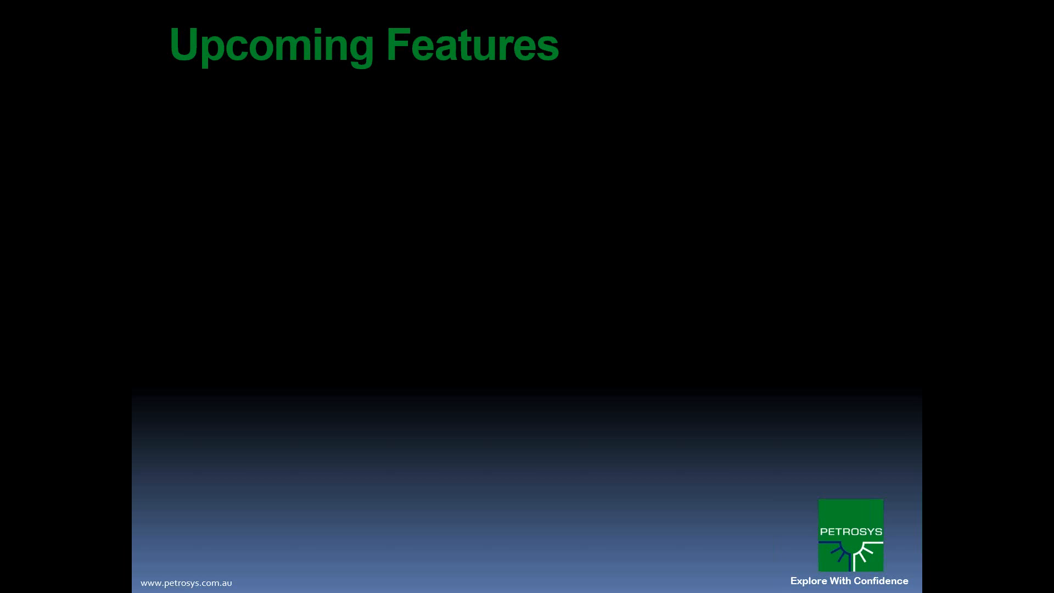